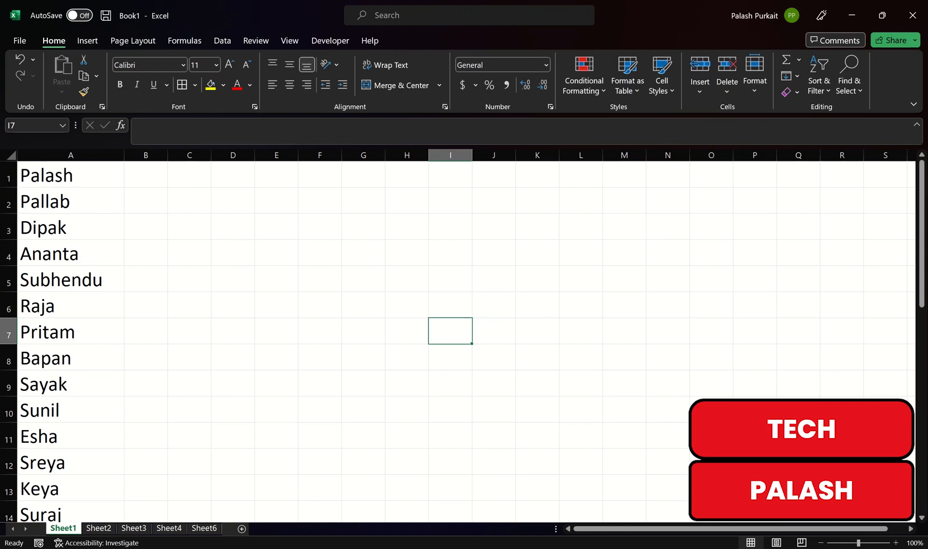
{"action": "scroll", "coordinate": [458, 338], "scroll_direction": "down", "scroll_amount": 2}
{"action": "scroll", "coordinate": [458, 338], "scroll_direction": "up", "scroll_amount": 2}
{"action": "left_click_drag", "start_coordinate": [71, 175], "coordinate": [122, 475]}
{"action": "left_click", "coordinate": [145, 436]}
{"action": "scroll", "coordinate": [146, 436], "scroll_direction": "up", "scroll_amount": 1}
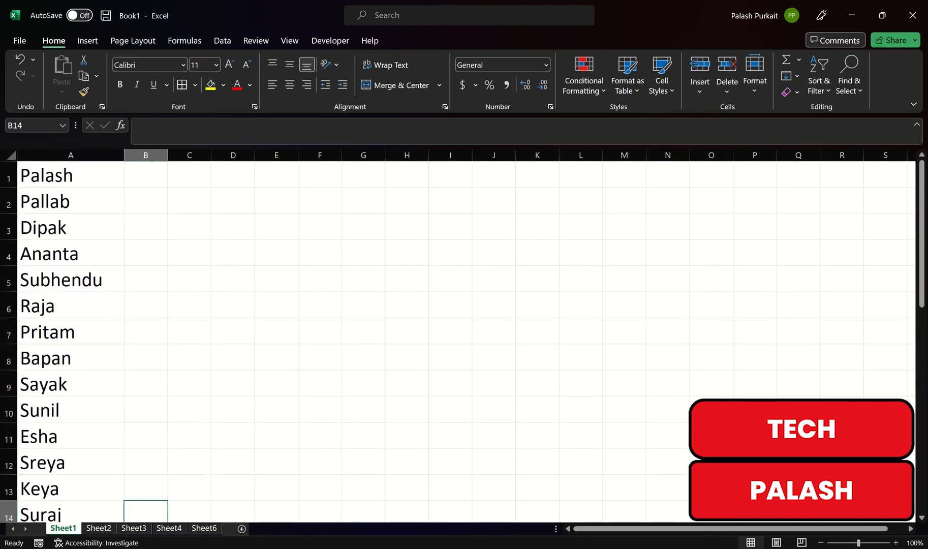
{"action": "left_click_drag", "start_coordinate": [145, 174], "coordinate": [755, 174]}
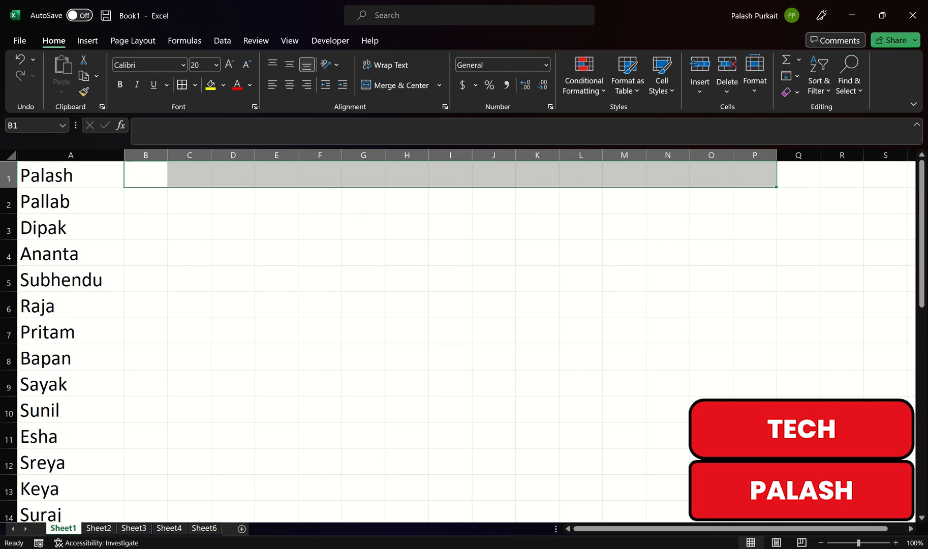
Copy the names in A1 and A2 one at a time into B1 and C1
{"action": "left_click", "coordinate": [64, 174]}
{"action": "right_click", "coordinate": [64, 174]}
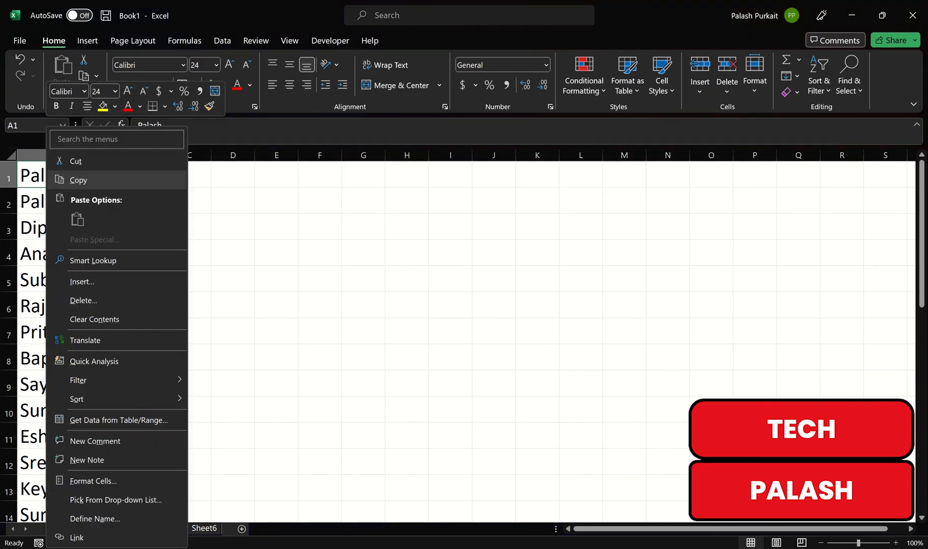
{"action": "left_click", "coordinate": [76, 178]}
{"action": "left_click", "coordinate": [146, 174]}
{"action": "key", "text": "ctrl+v"}
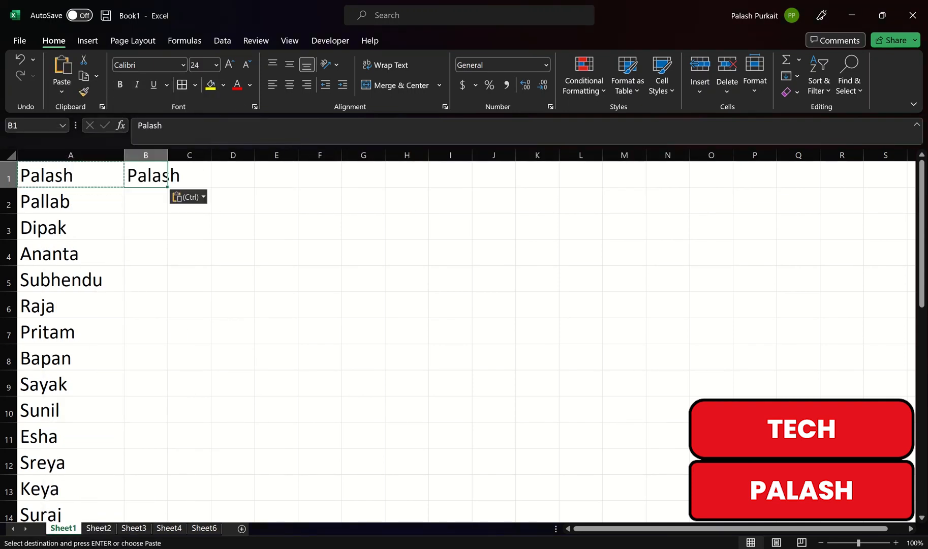
{"action": "left_click", "coordinate": [146, 252]}
{"action": "left_click", "coordinate": [46, 201]}
{"action": "right_click", "coordinate": [46, 200]}
{"action": "left_click", "coordinate": [81, 180]}
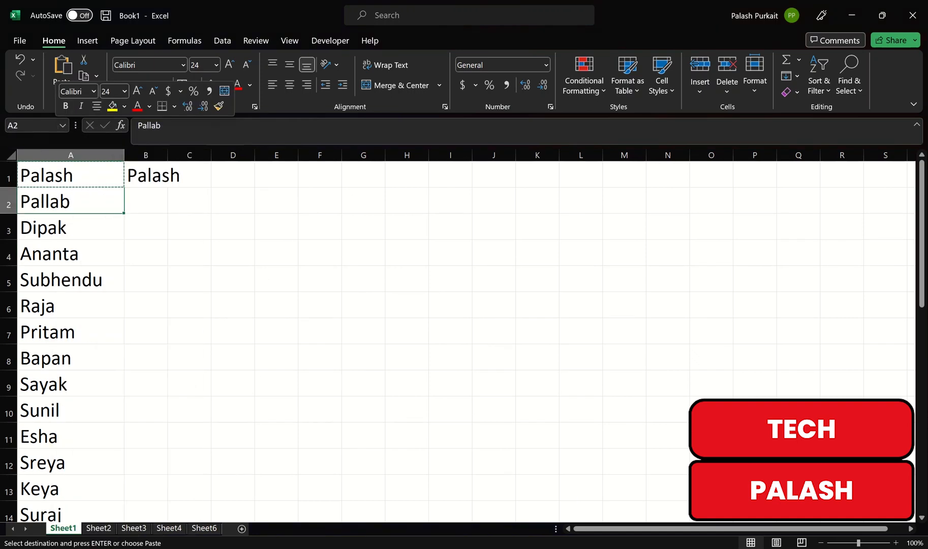
{"action": "left_click", "coordinate": [189, 175]}
{"action": "key", "text": "ctrl+v"}
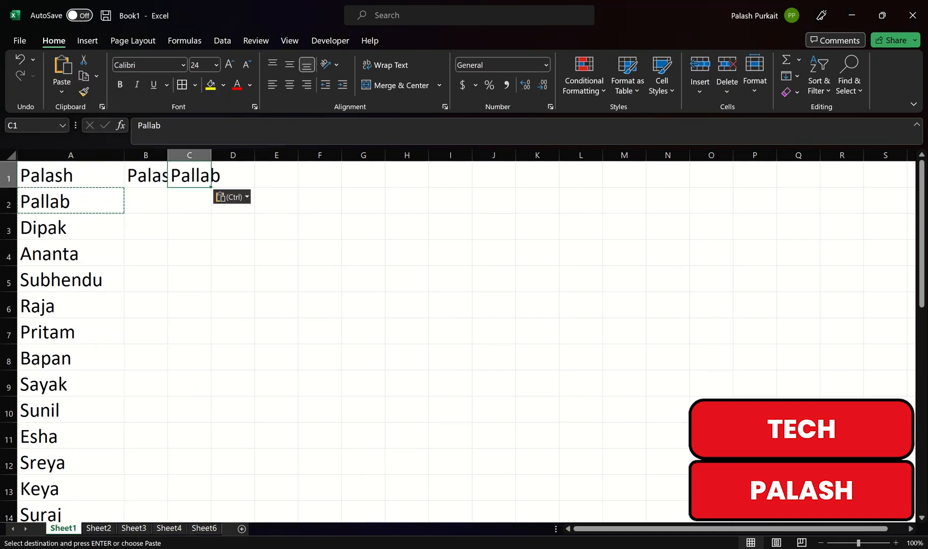
Clear the pasted names from cells B1 and C1
{"action": "left_click", "coordinate": [233, 253]}
{"action": "left_click_drag", "start_coordinate": [146, 174], "coordinate": [189, 174]}
{"action": "key", "text": "BackSpace"}
{"action": "left_click", "coordinate": [233, 278]}
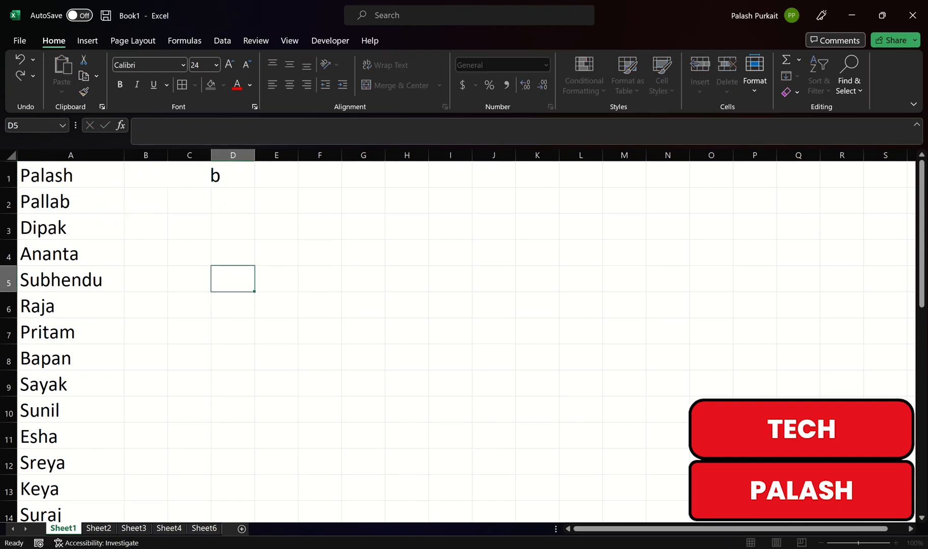
{"action": "left_click", "coordinate": [189, 174]}
{"action": "key", "text": "BackSpace"}
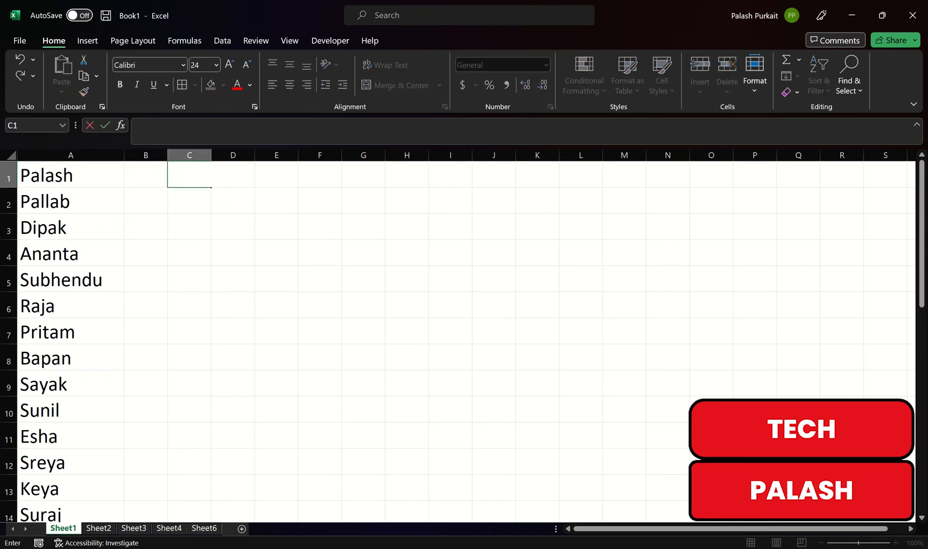
{"action": "left_click", "coordinate": [146, 331]}
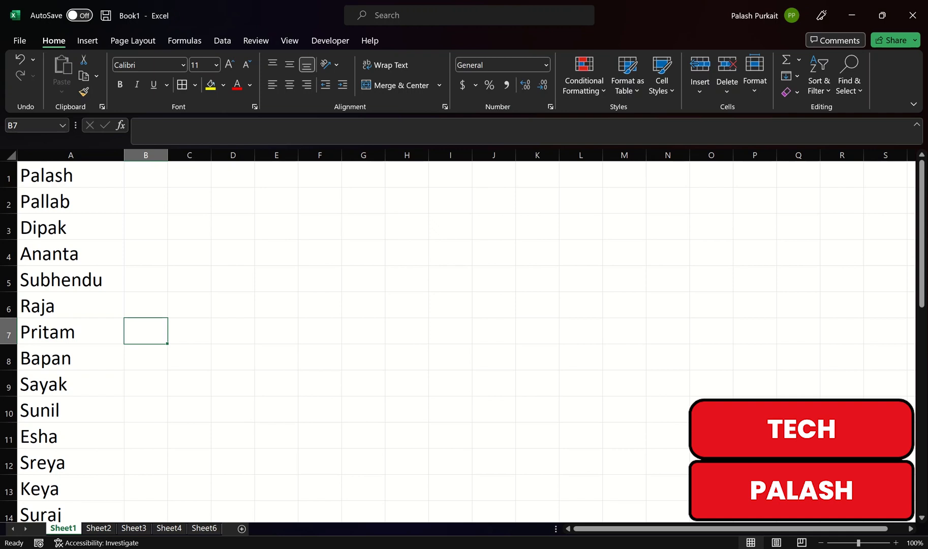
Copy the name list in A1:A15 and paste it transposed into row 1, starting at C1, using Paste Special
{"action": "left_click_drag", "start_coordinate": [50, 176], "coordinate": [131, 483]}
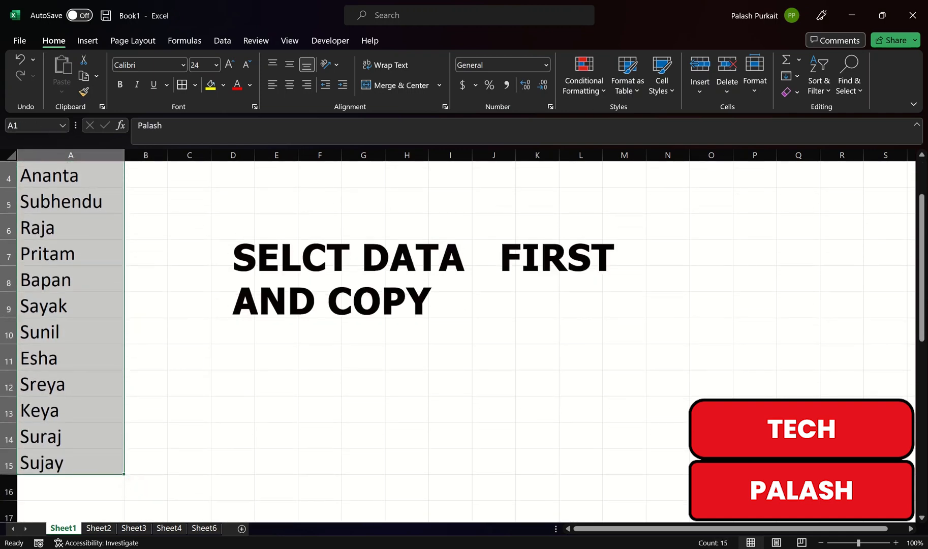
{"action": "right_click", "coordinate": [76, 275]}
{"action": "left_click", "coordinate": [81, 181]}
{"action": "scroll", "coordinate": [82, 181], "scroll_direction": "up", "scroll_amount": 1}
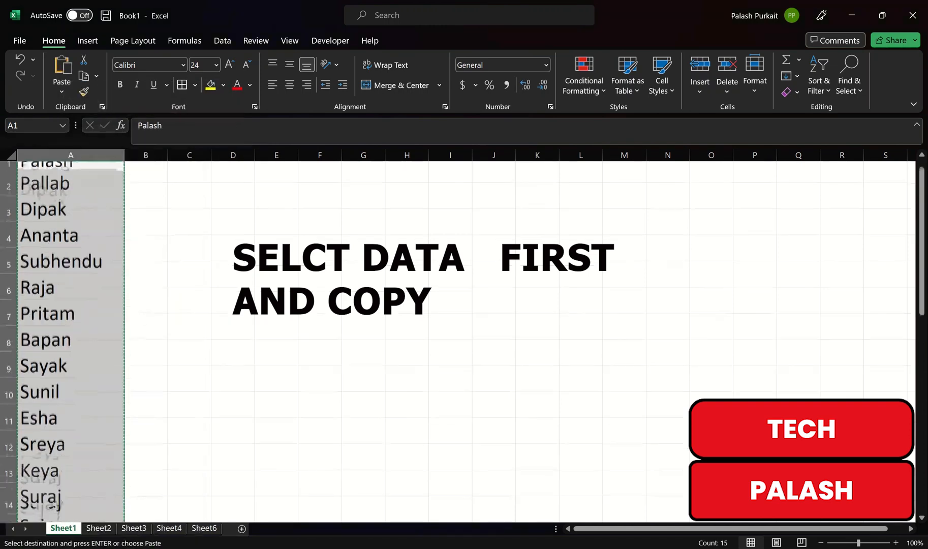
{"action": "left_click", "coordinate": [189, 174]}
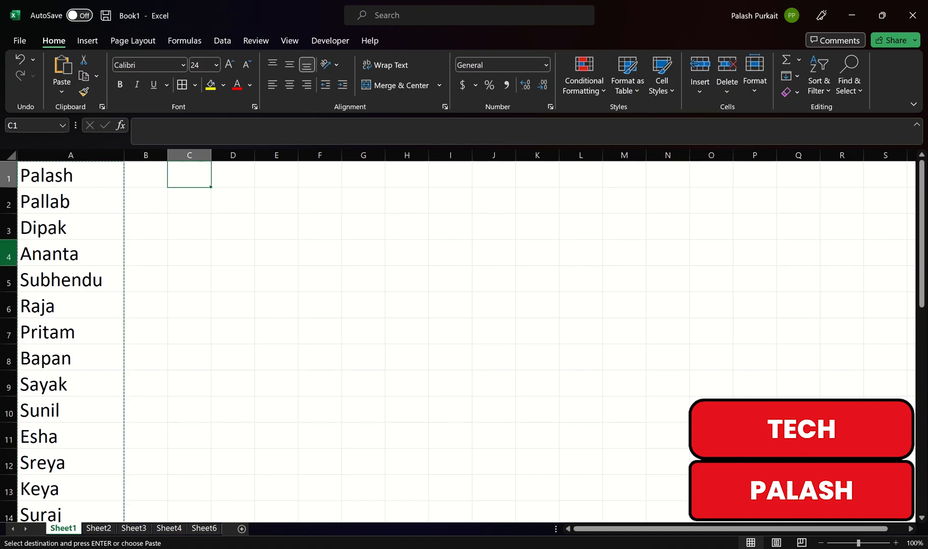
{"action": "key", "text": "alt+e"}
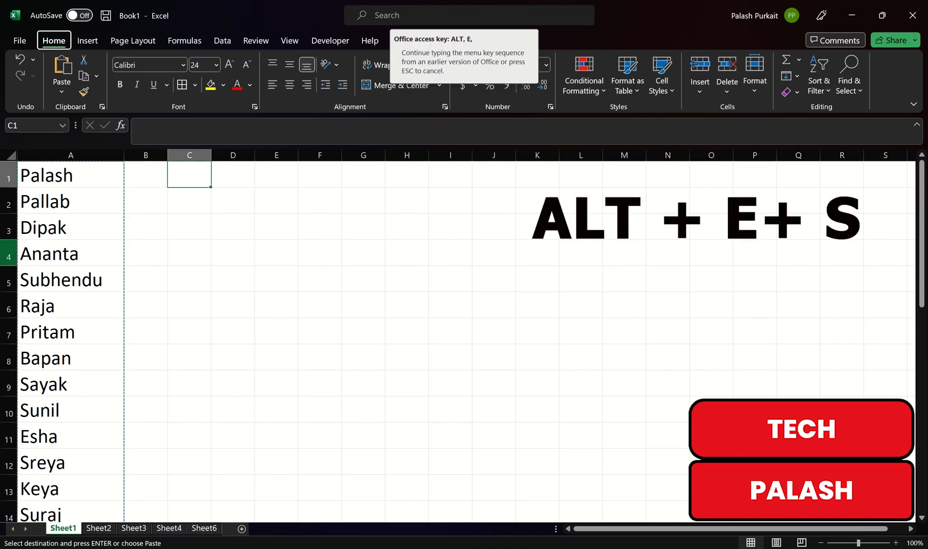
{"action": "key", "text": "s"}
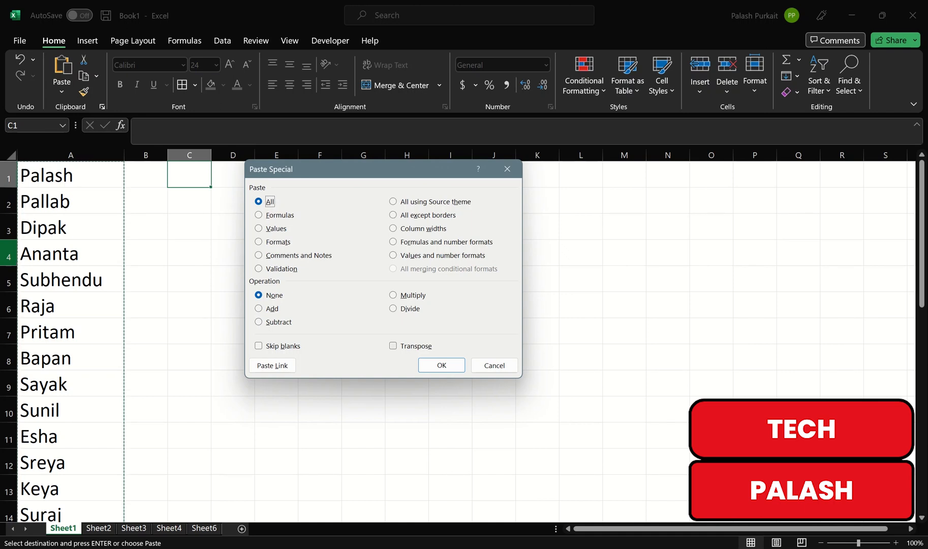
{"action": "key", "text": "alt+e"}
{"action": "key", "text": "Return"}
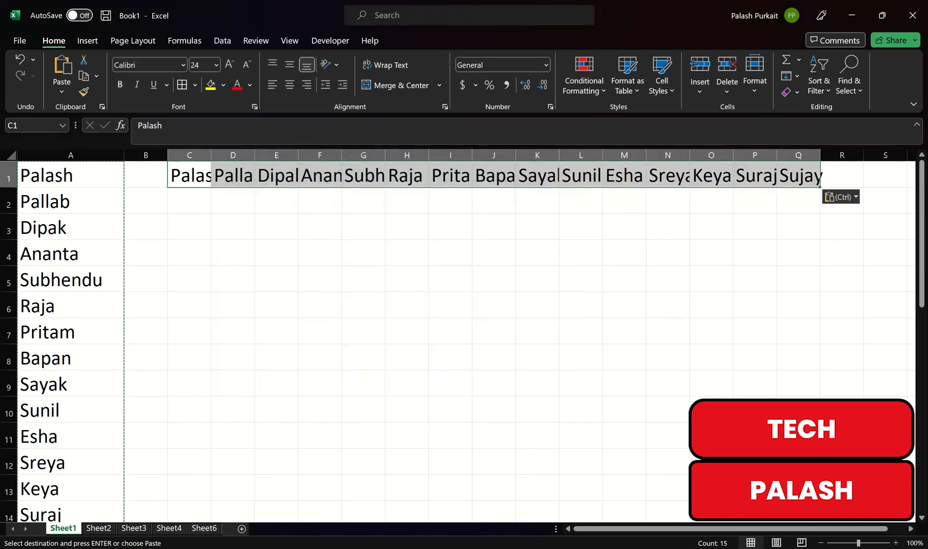
Widen columns C, D and E by hand so the transposed names fit
{"action": "left_click_drag", "start_coordinate": [211, 155], "coordinate": [332, 154]}
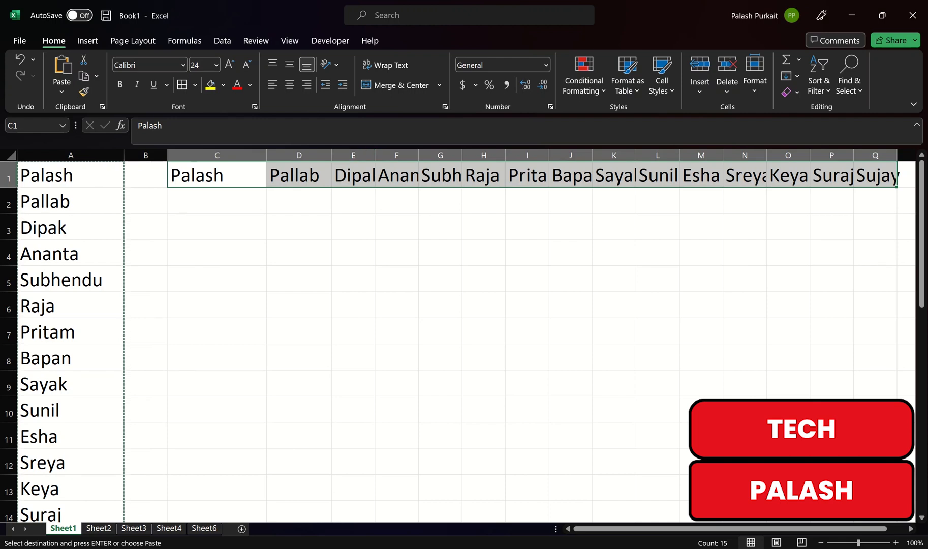
{"action": "left_click_drag", "start_coordinate": [376, 155], "coordinate": [395, 154]}
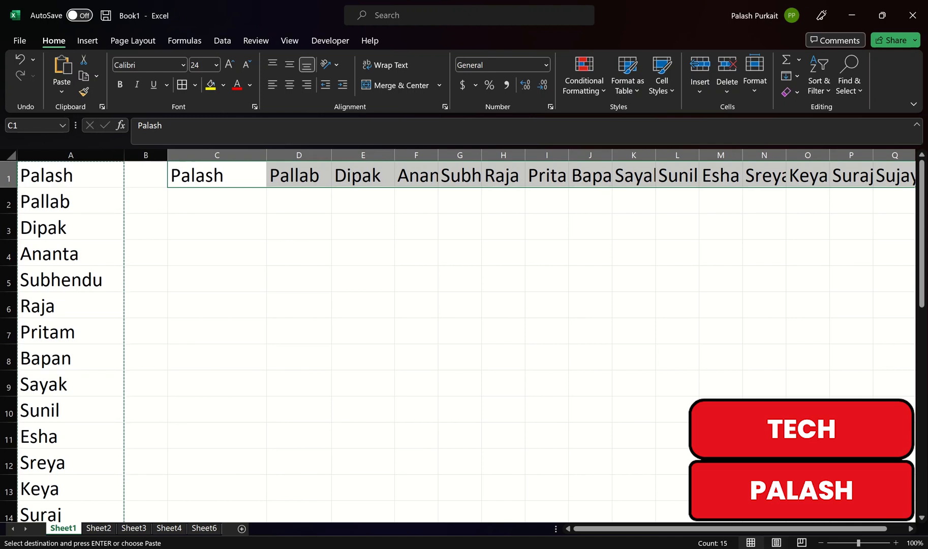
AutoFit the widths of columns C to Q to the transposed names in row 1
{"action": "left_click_drag", "start_coordinate": [681, 529], "coordinate": [700, 529]}
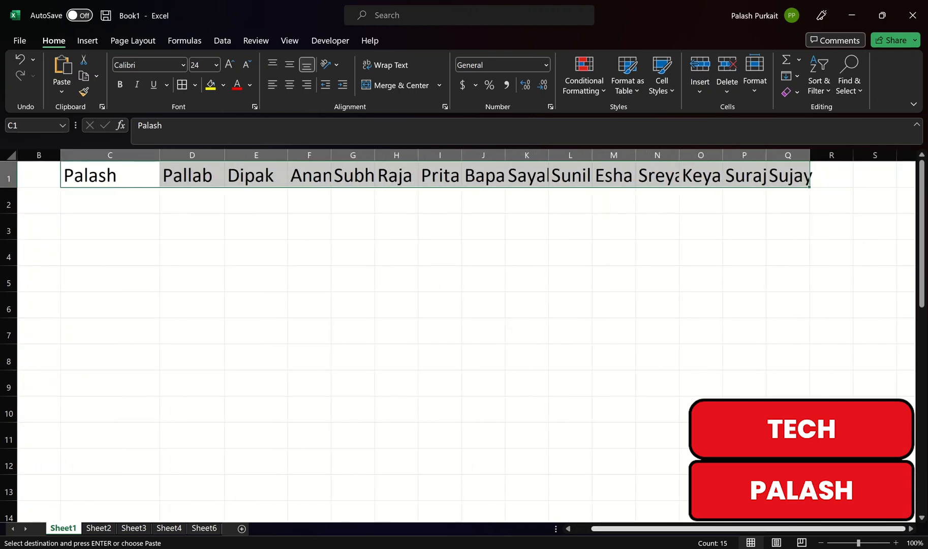
{"action": "key", "text": "alt"}
{"action": "key", "text": "h"}
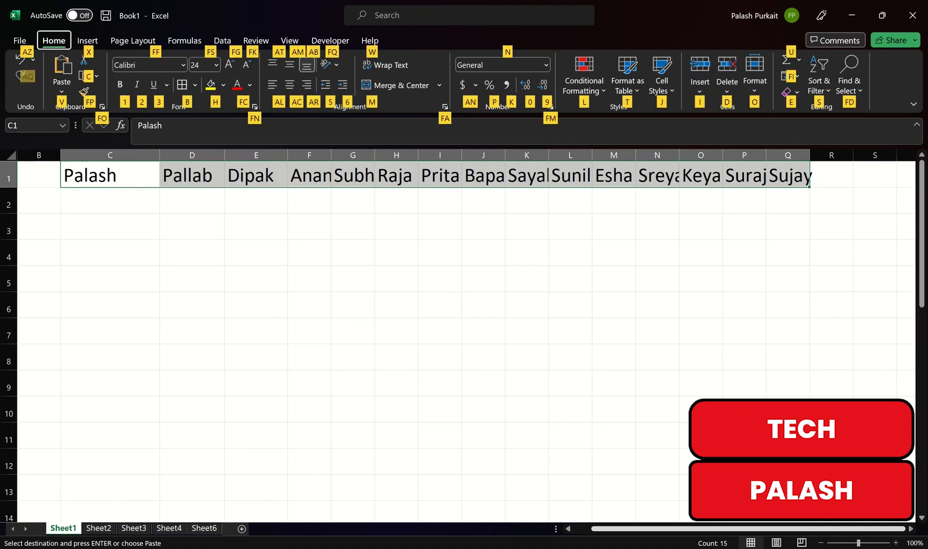
{"action": "key", "text": "o"}
{"action": "key", "text": "i"}
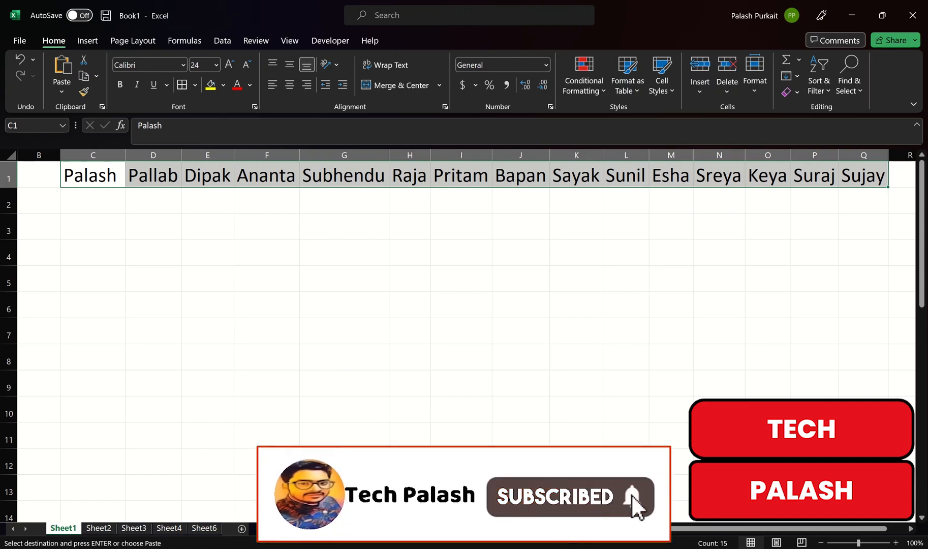
{"action": "left_click", "coordinate": [267, 357]}
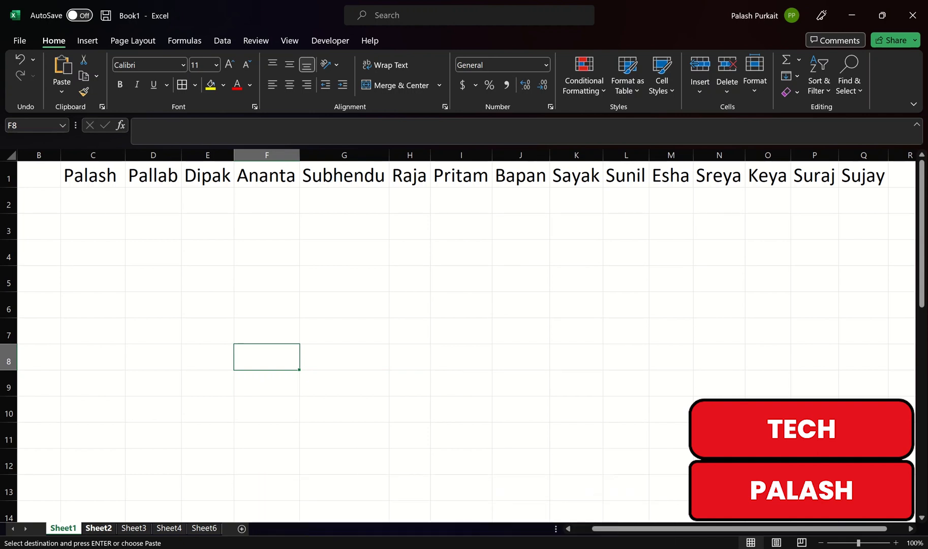
Switch to Sheet2 and enter the numbers 2, 3, 4 and 5 in cells A2 to A5
{"action": "key", "text": "ctrl+Page_Down"}
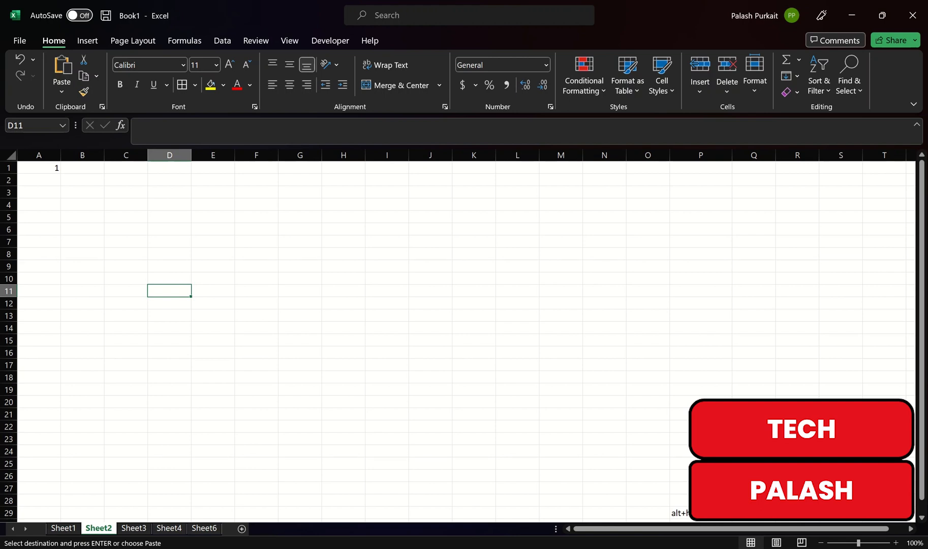
{"action": "left_click", "coordinate": [39, 180]}
{"action": "type", "text": "2"}
{"action": "key", "text": "Return"}
{"action": "type", "text": "3"}
{"action": "key", "text": "Return"}
{"action": "type", "text": "4"}
{"action": "key", "text": "Return"}
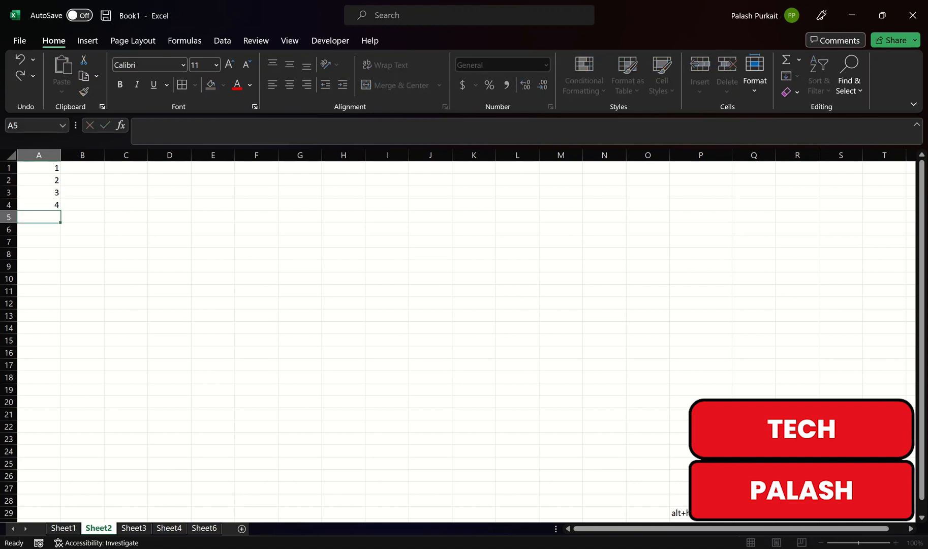
{"action": "left_click", "coordinate": [82, 241]}
{"action": "left_click", "coordinate": [39, 217]}
{"action": "type", "text": "5"}
{"action": "left_click", "coordinate": [82, 229]}
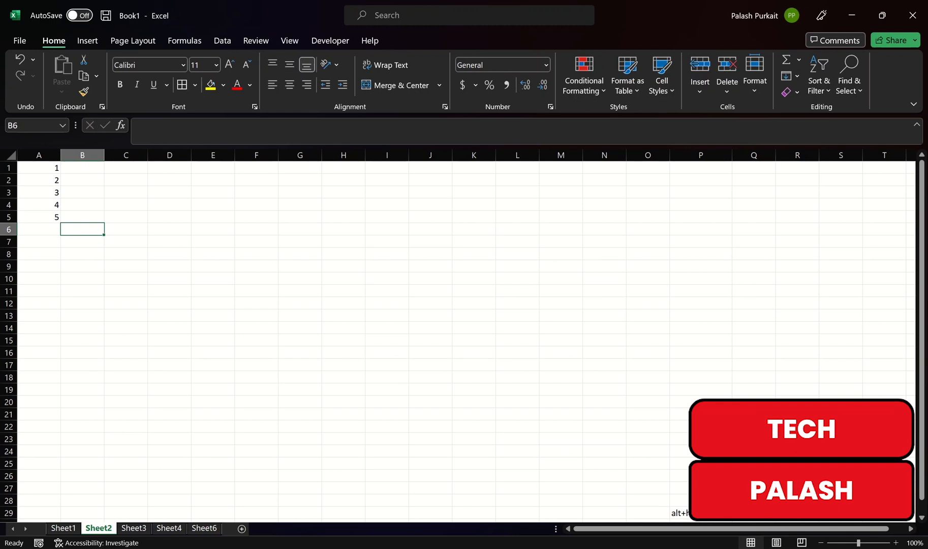
Enter 1 in cell B1 as the starting value of a number series
{"action": "left_click", "coordinate": [83, 168]}
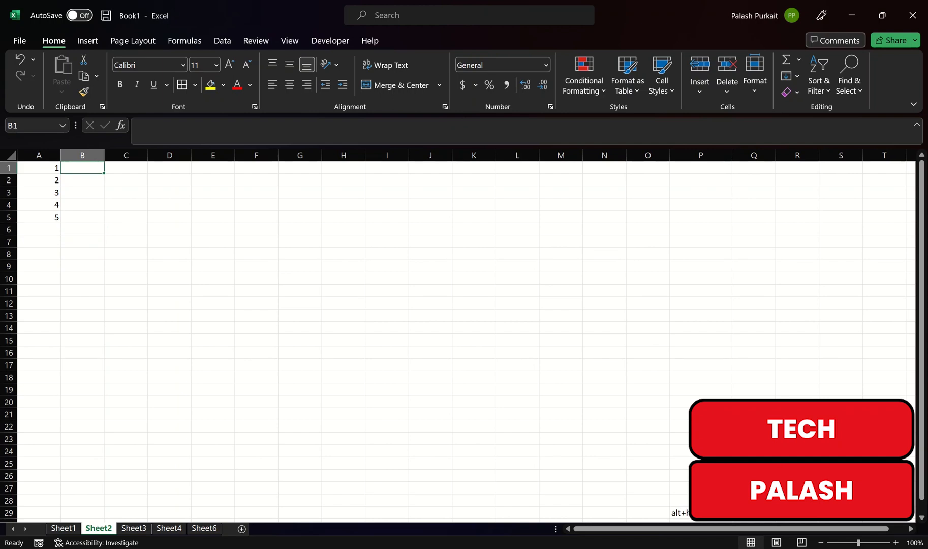
{"action": "type", "text": "1"}
{"action": "key", "text": "Return"}
{"action": "key", "text": "Return"}
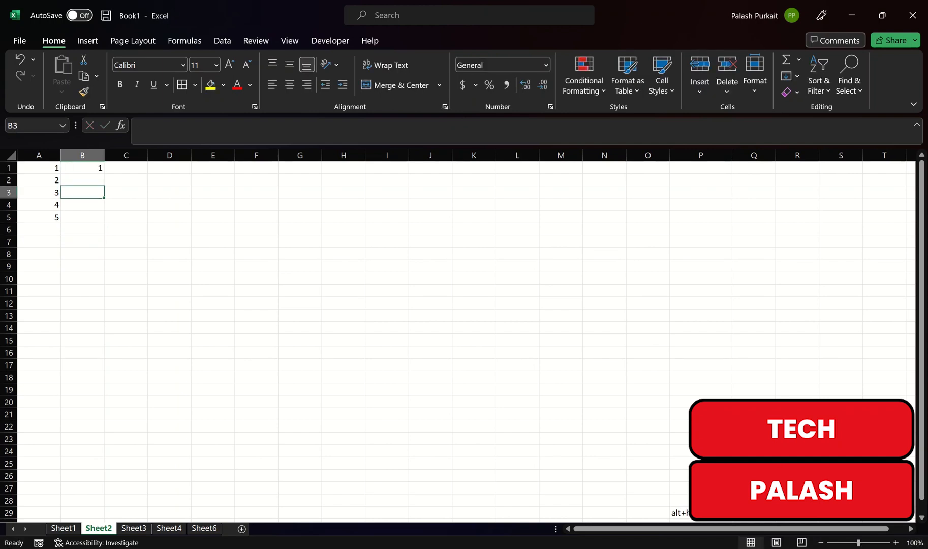
Fill a linear series down the column from B1 with a step value of 1 and a stop value of 1000
{"action": "left_click", "coordinate": [82, 168]}
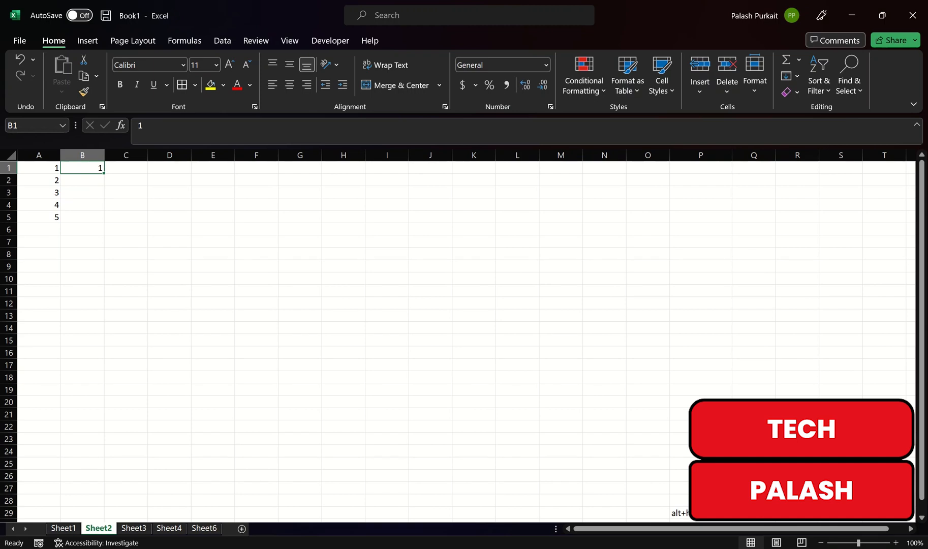
{"action": "key", "text": "alt"}
{"action": "key", "text": "h"}
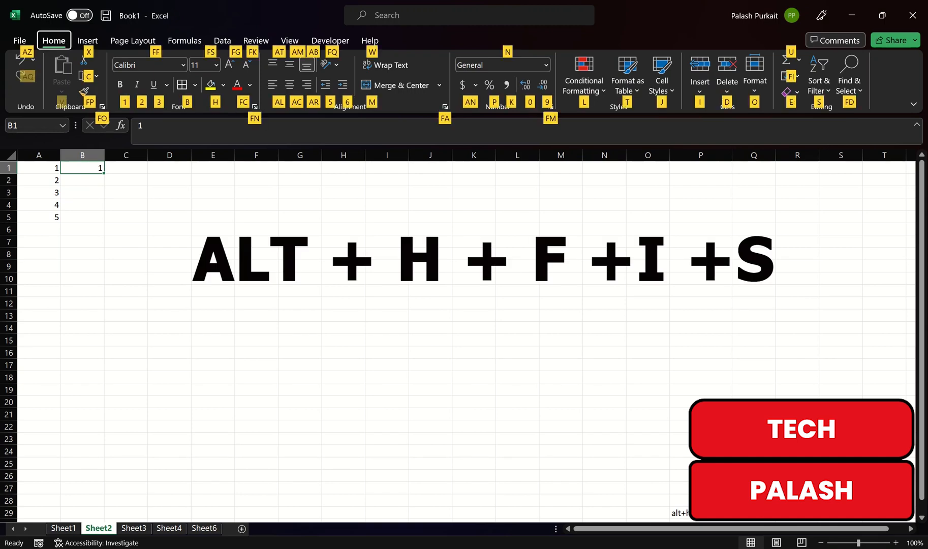
{"action": "key", "text": "f"}
{"action": "key", "text": "i"}
{"action": "key", "text": "s"}
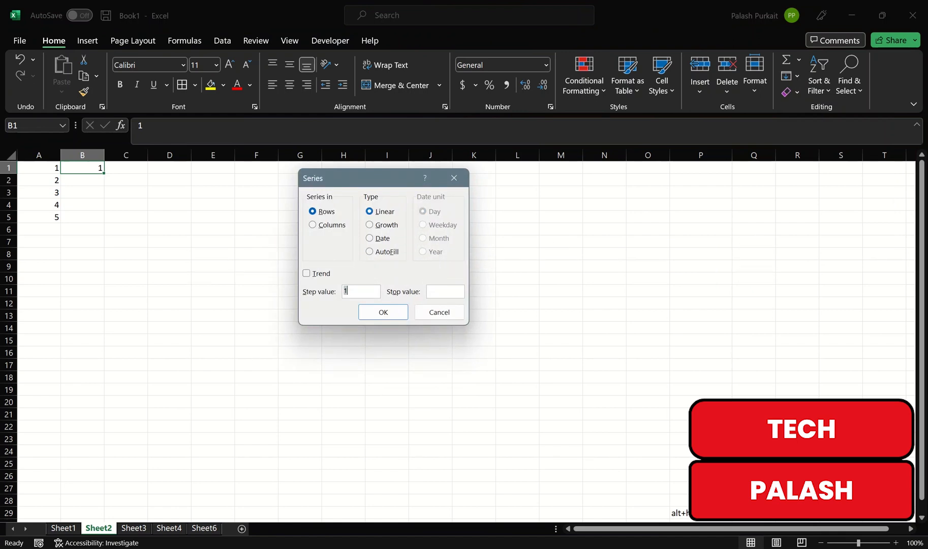
{"action": "key", "text": "alt+c"}
{"action": "key", "text": "alt+o"}
{"action": "type", "text": "1000"}
{"action": "left_click", "coordinate": [384, 312]}
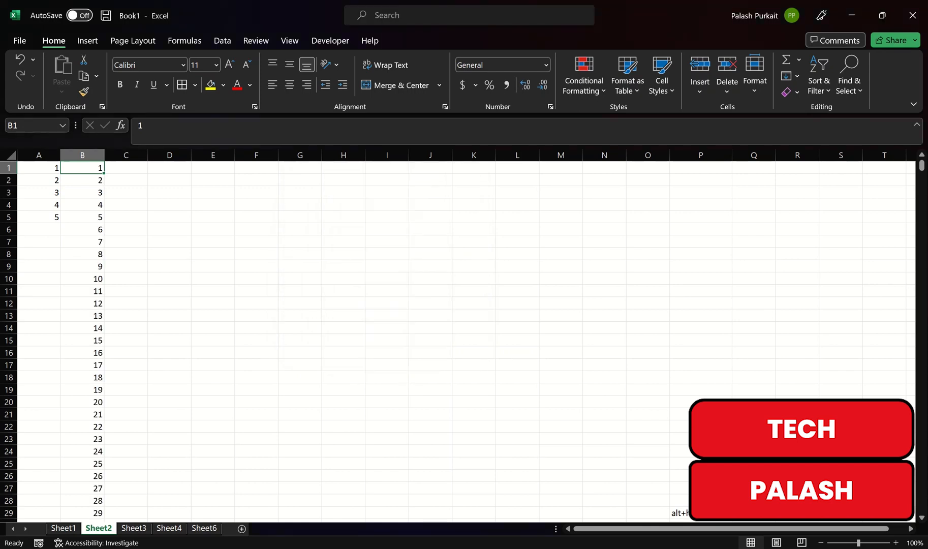
Look through the filled number series in column B of Sheet2
{"action": "left_click", "coordinate": [170, 328]}
{"action": "scroll", "coordinate": [458, 335], "scroll_direction": "down", "scroll_amount": 20}
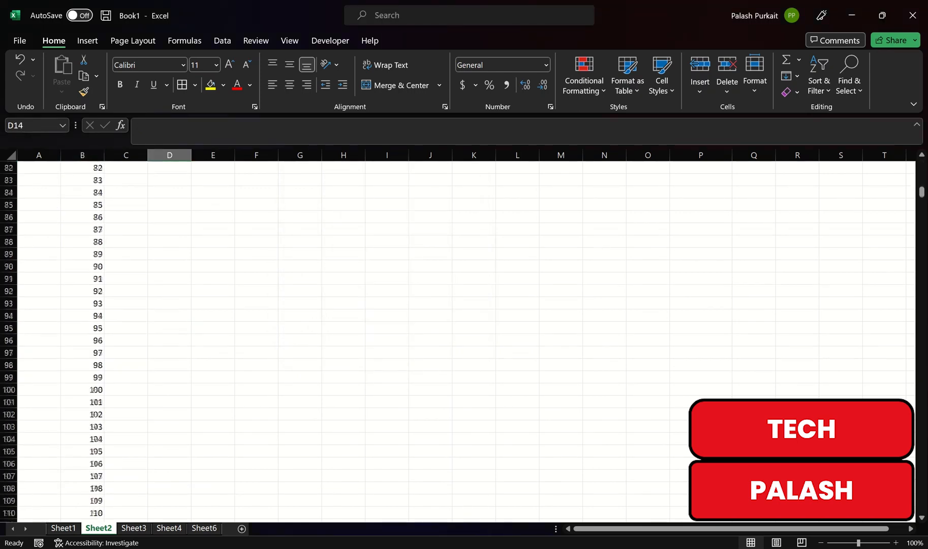
{"action": "scroll", "coordinate": [458, 336], "scroll_direction": "down", "scroll_amount": 20}
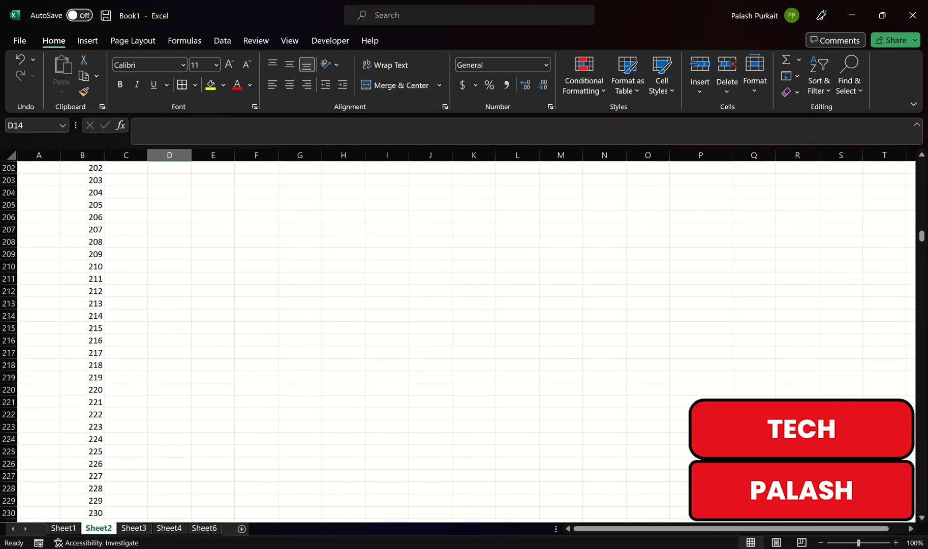
{"action": "scroll", "coordinate": [457, 336], "scroll_direction": "down", "scroll_amount": 12}
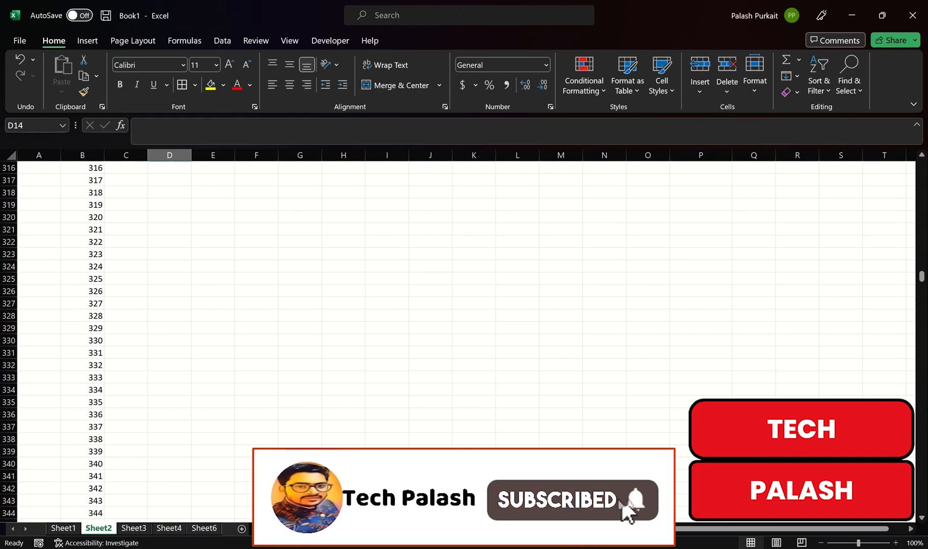
{"action": "scroll", "coordinate": [457, 336], "scroll_direction": "up", "scroll_amount": 7}
{"action": "scroll", "coordinate": [458, 336], "scroll_direction": "up", "scroll_amount": 20}
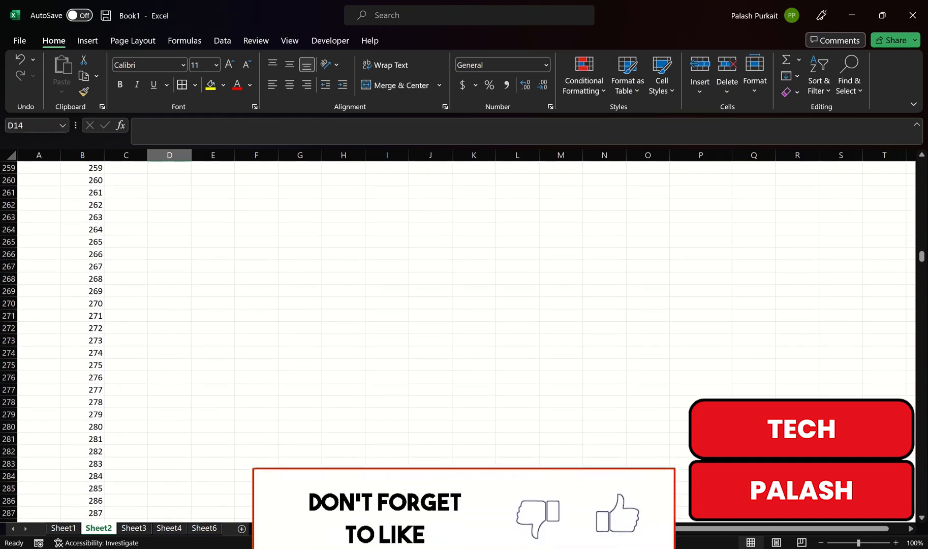
{"action": "scroll", "coordinate": [458, 336], "scroll_direction": "up", "scroll_amount": 18}
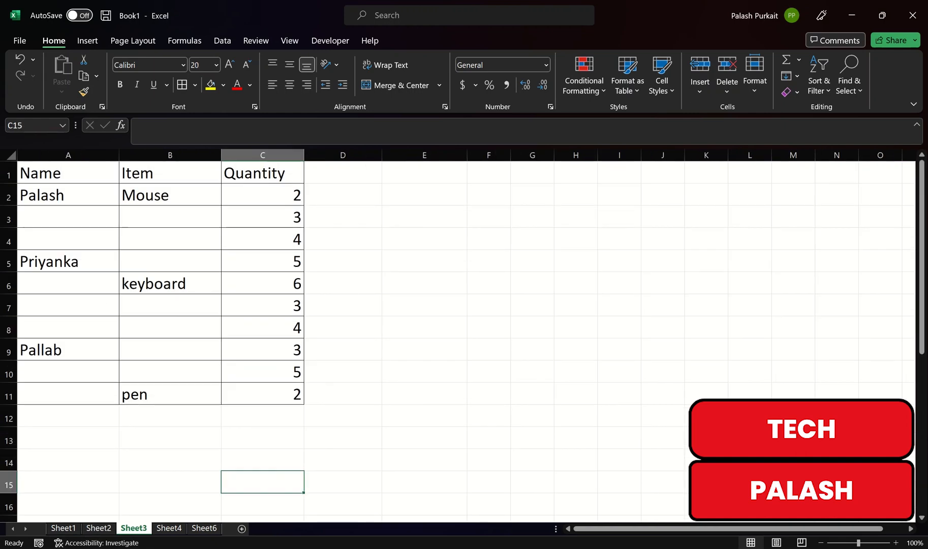
Examine the Name, Item and Quantity table on Sheet3 and the blank cells between its entries
{"action": "left_click", "coordinate": [68, 172]}
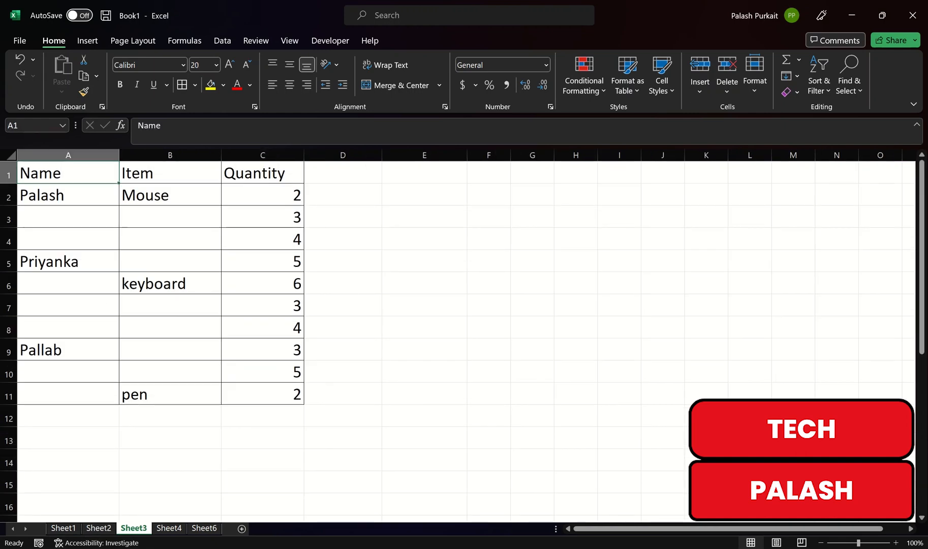
{"action": "left_click", "coordinate": [170, 173]}
{"action": "left_click", "coordinate": [262, 173]}
{"action": "left_click", "coordinate": [68, 196]}
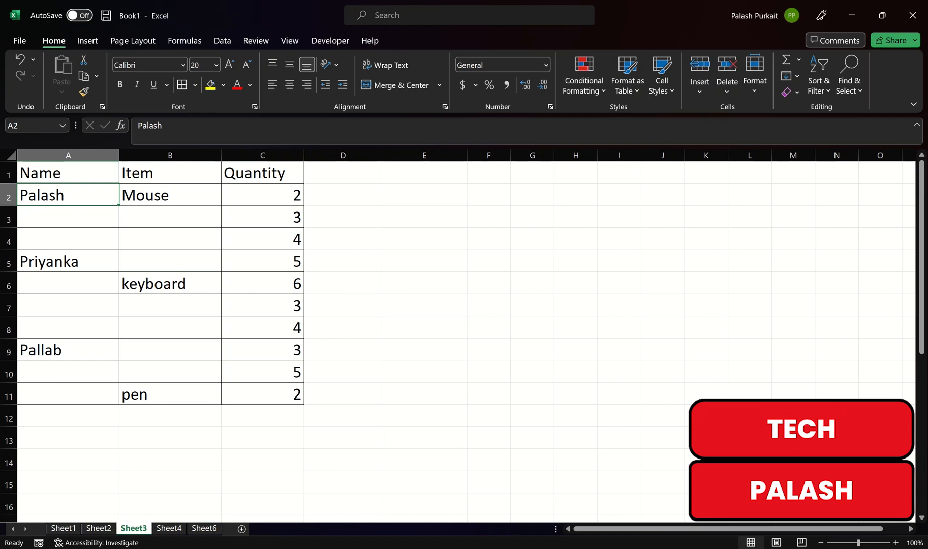
{"action": "left_click", "coordinate": [68, 262]}
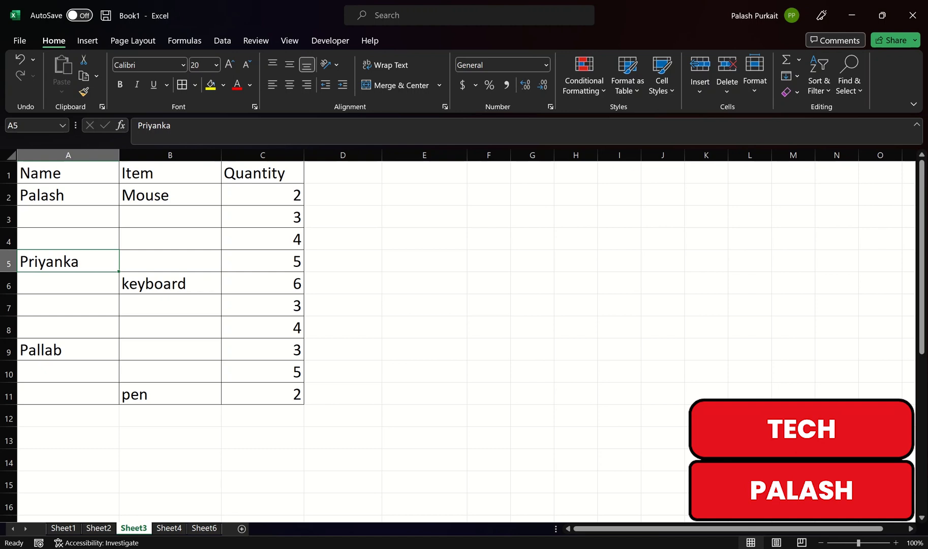
{"action": "left_click", "coordinate": [68, 306]}
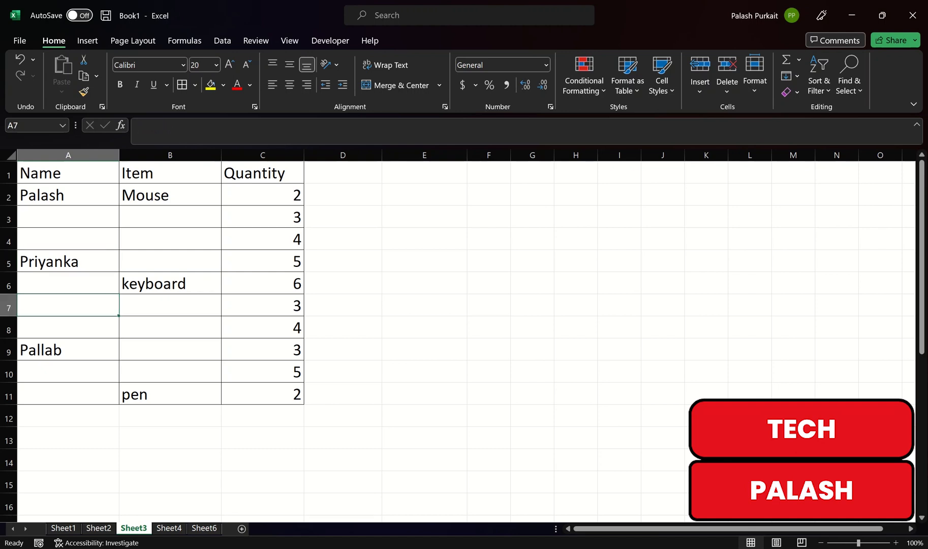
Fill the name in A2 down to A4 on Sheet3, and undo the fill
{"action": "left_click", "coordinate": [68, 196]}
{"action": "left_click_drag", "start_coordinate": [118, 205], "coordinate": [120, 248]}
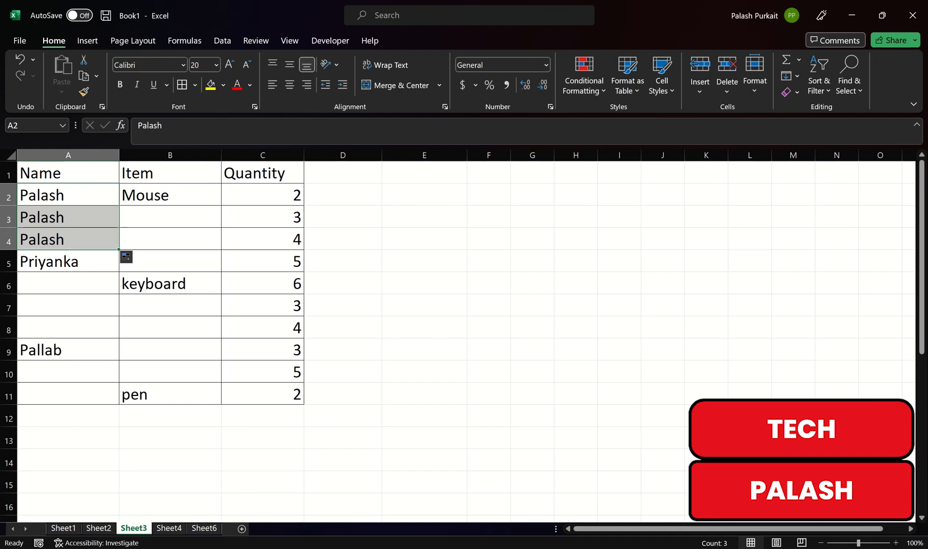
{"action": "left_click", "coordinate": [170, 239], "text": "ctrl"}
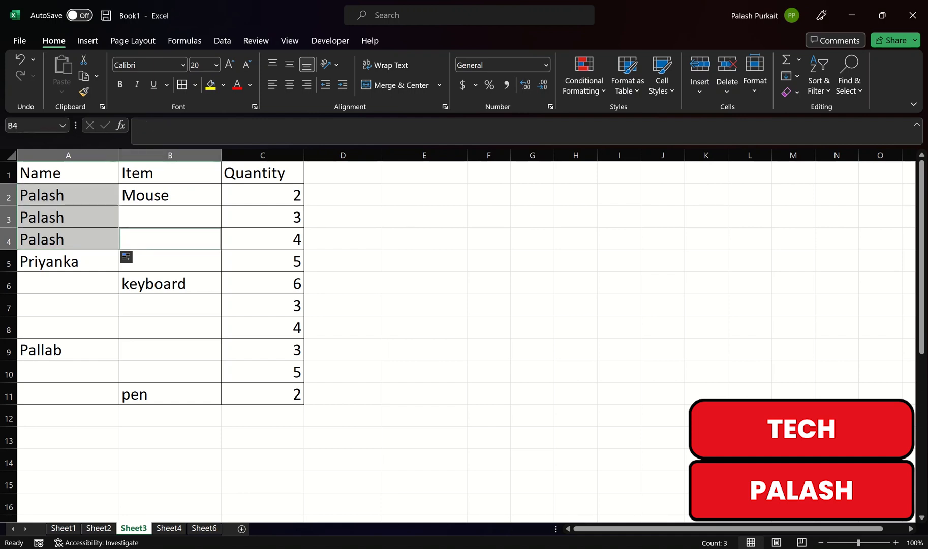
{"action": "left_click", "coordinate": [262, 417]}
{"action": "left_click_drag", "start_coordinate": [68, 195], "coordinate": [68, 262]}
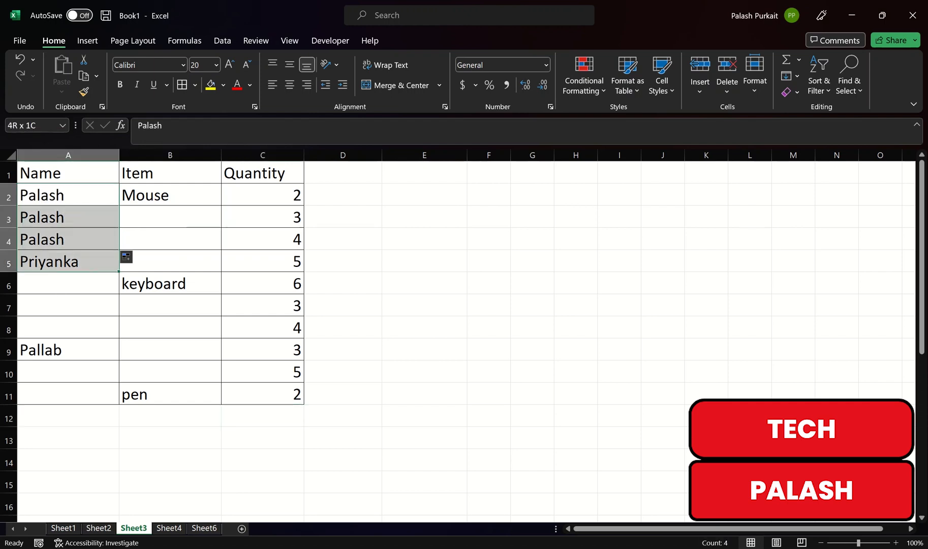
{"action": "left_click", "coordinate": [262, 239]}
{"action": "left_click_drag", "start_coordinate": [68, 195], "coordinate": [68, 239]}
{"action": "key", "text": "ctrl+z"}
Select only the blank cells within A2:C11 using Go To Special with the Blanks option
{"action": "left_click_drag", "start_coordinate": [68, 196], "coordinate": [262, 394]}
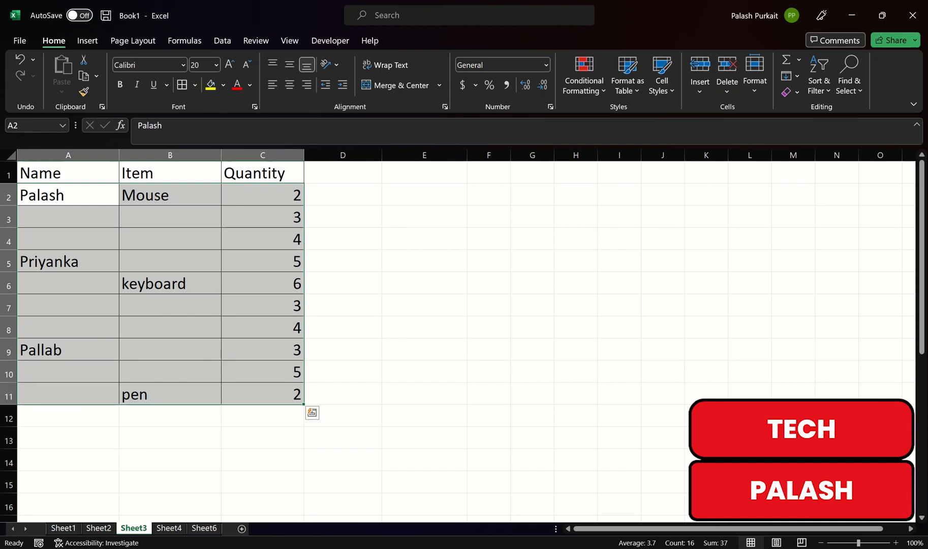
{"action": "key", "text": "ctrl+g"}
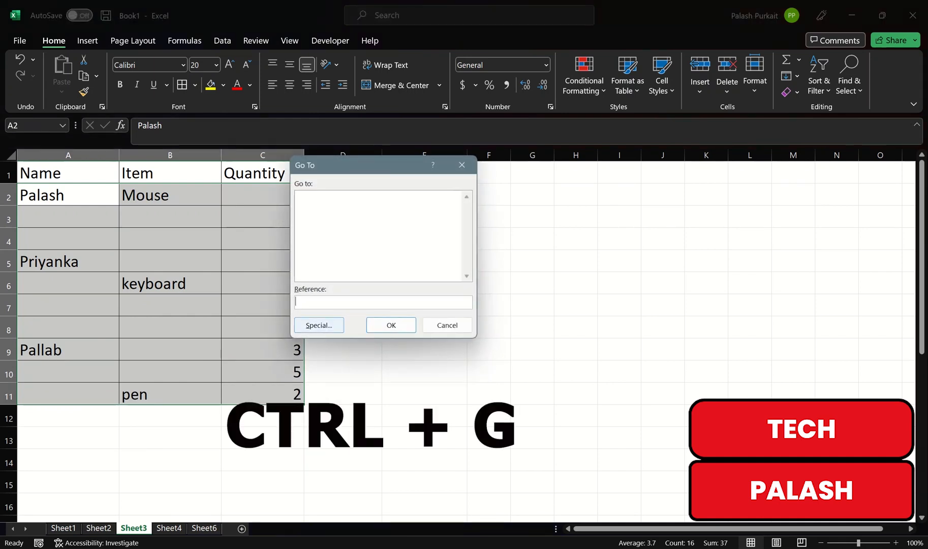
{"action": "key", "text": "alt+s"}
{"action": "key", "text": "alt+k"}
{"action": "key", "text": "Return"}
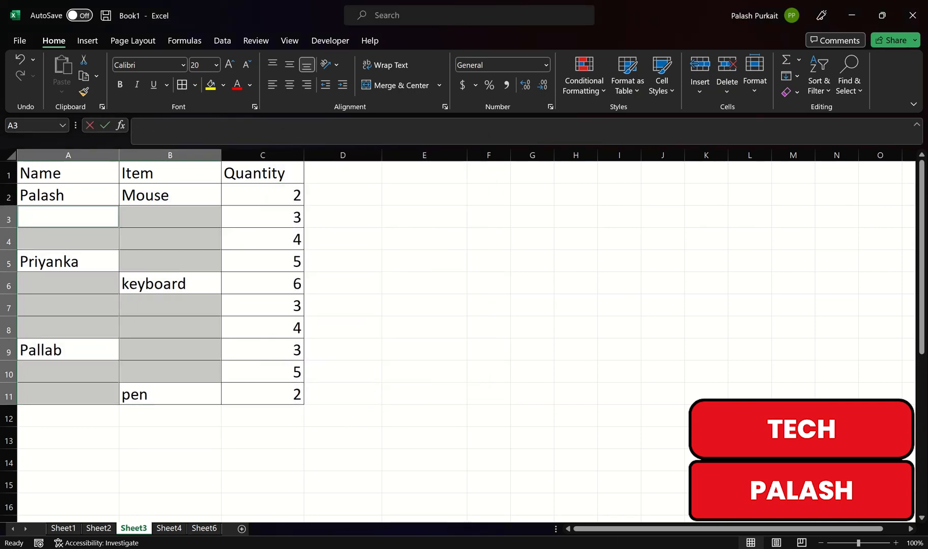
Fill all selected blank cells at once with the value above them, using the relative formula =A2 in A3
{"action": "type", "text": "="}
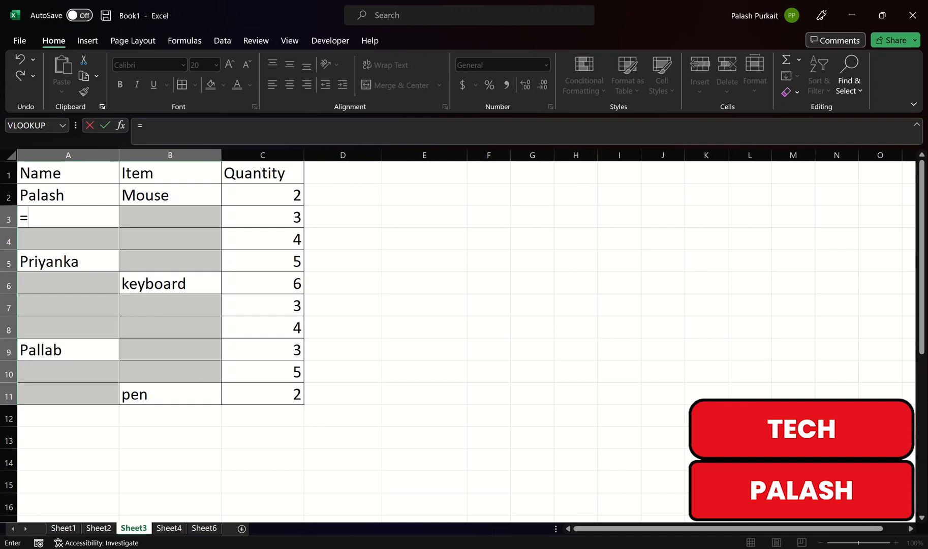
{"action": "left_click", "coordinate": [68, 195]}
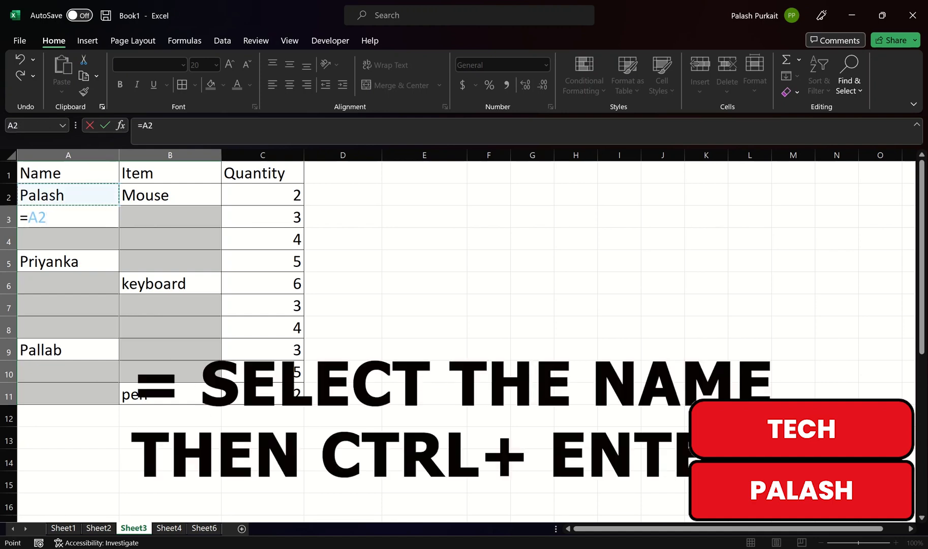
{"action": "key", "text": "ctrl+Return"}
{"action": "left_click", "coordinate": [262, 305]}
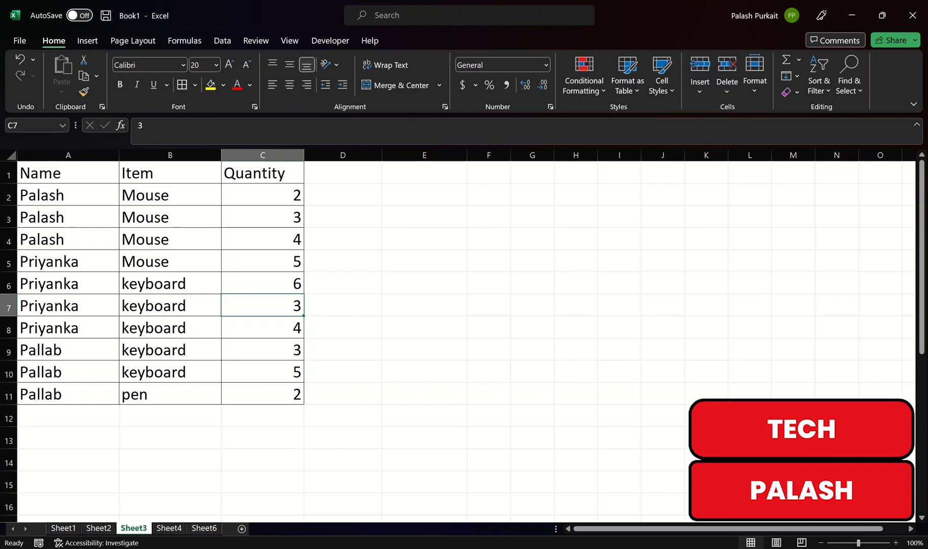
Switch to Sheet4 and enter the sample text asdfffgghhhjjjjkkj in cell A2
{"action": "left_click", "coordinate": [169, 528]}
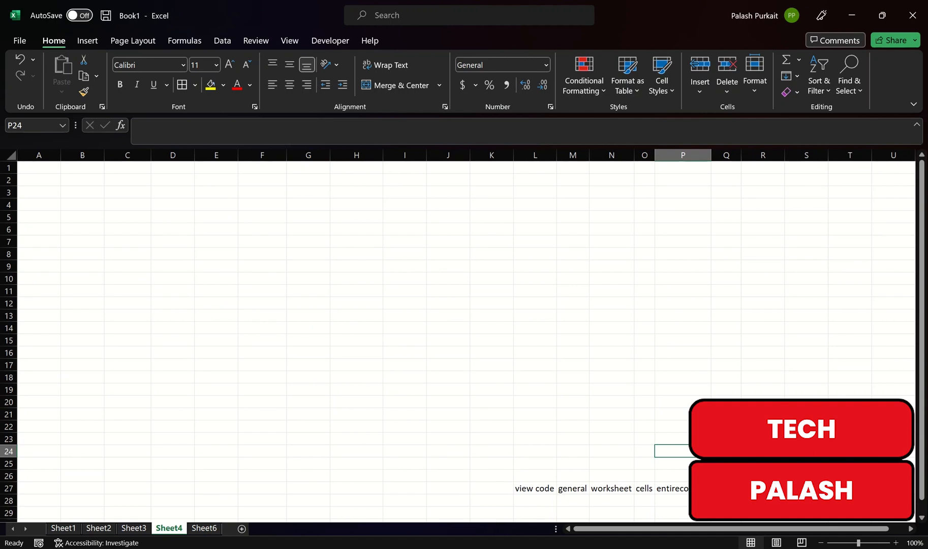
{"action": "left_click", "coordinate": [39, 180]}
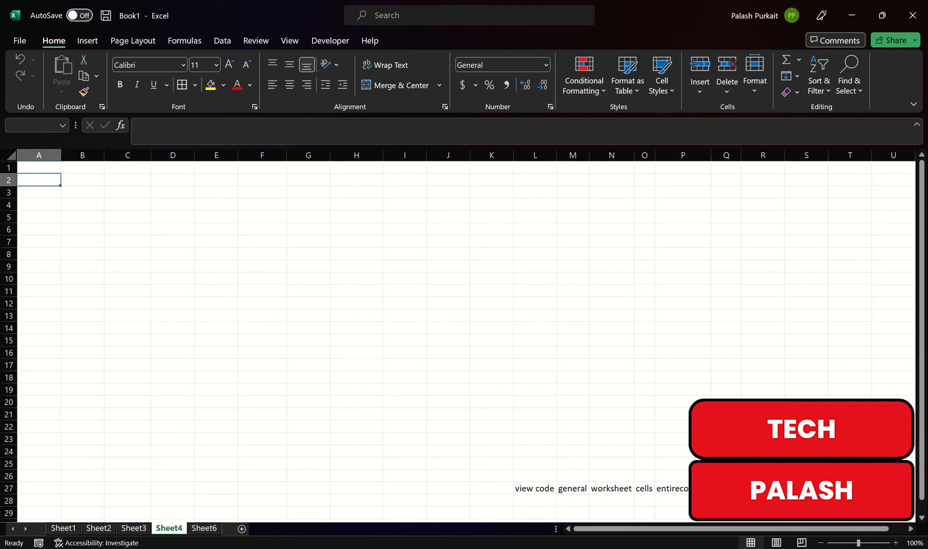
{"action": "type", "text": "asdfffg"}
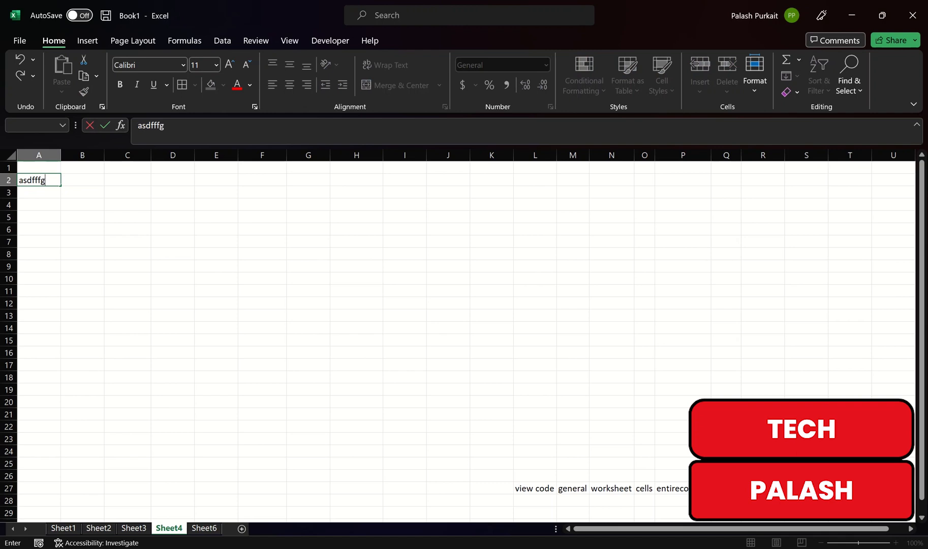
{"action": "type", "text": "ghhhjjjjkkj"}
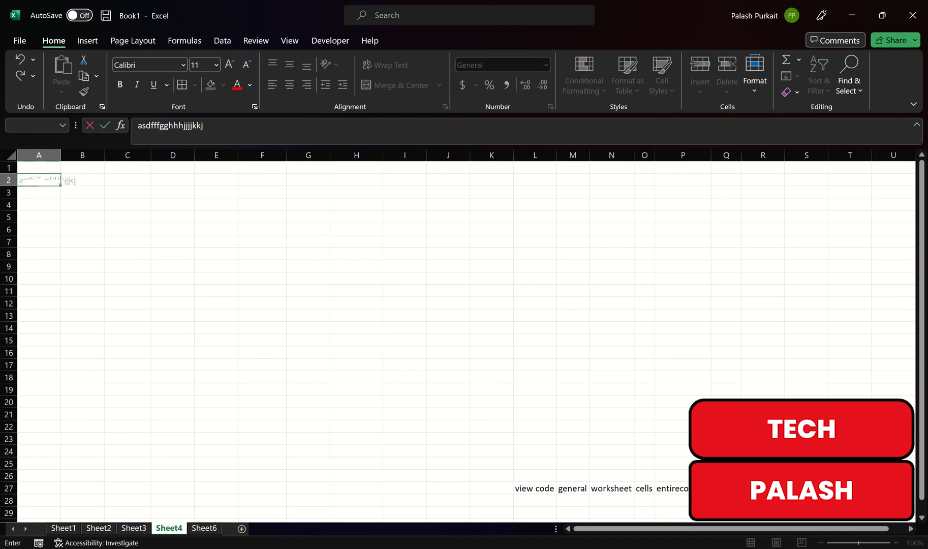
{"action": "key", "text": "Return"}
{"action": "left_click", "coordinate": [154, 254]}
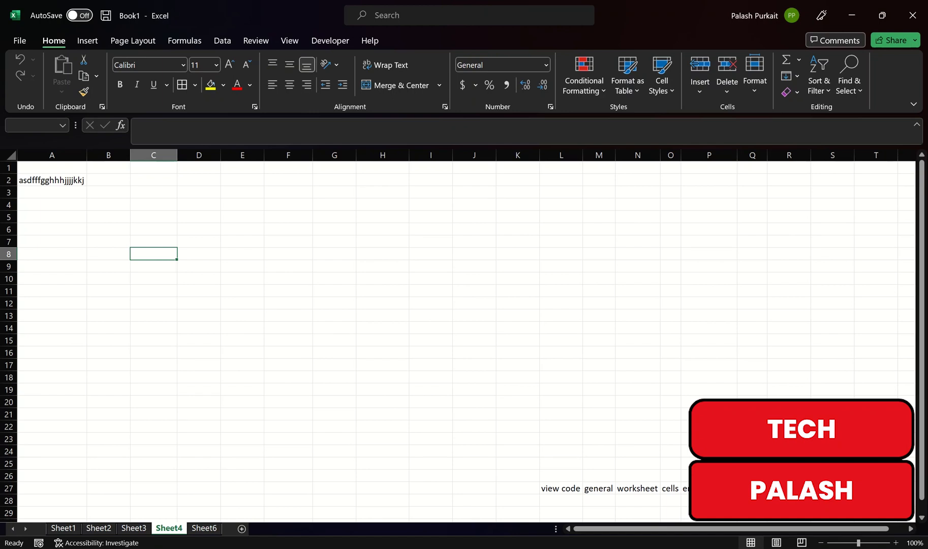
Enter the longer sample text fak;ljhgfgdjhklkmjnhkgfhjkl;kj in cell B1 of Sheet4
{"action": "left_click", "coordinate": [108, 180]}
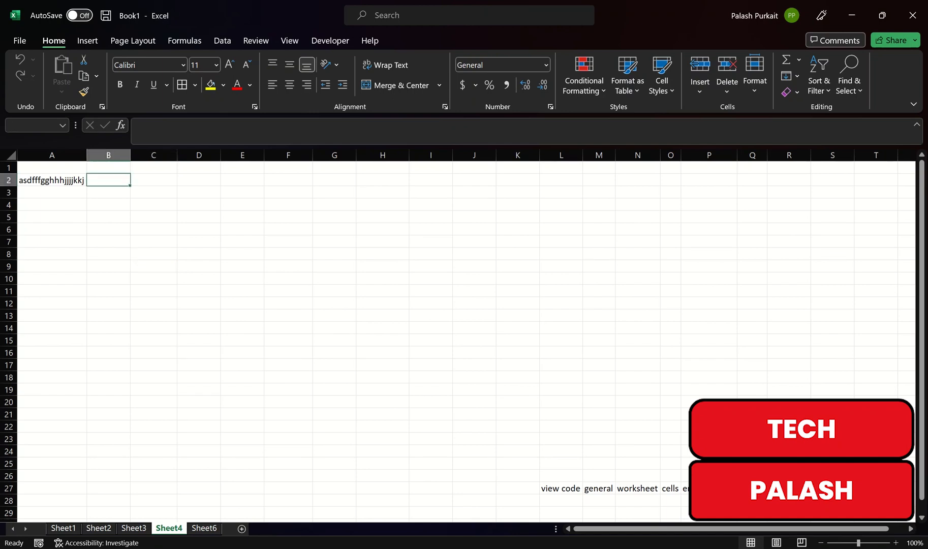
{"action": "left_click", "coordinate": [108, 168]}
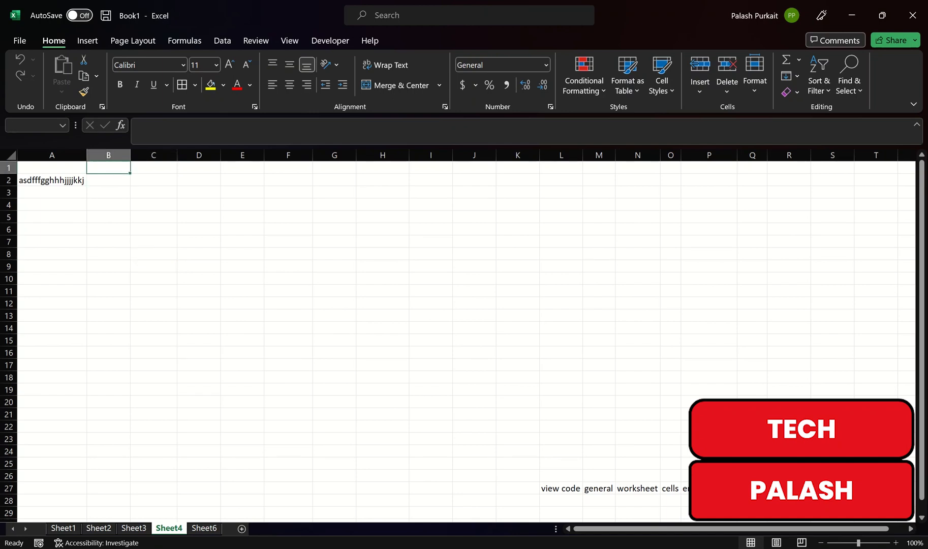
{"action": "type", "text": "f"}
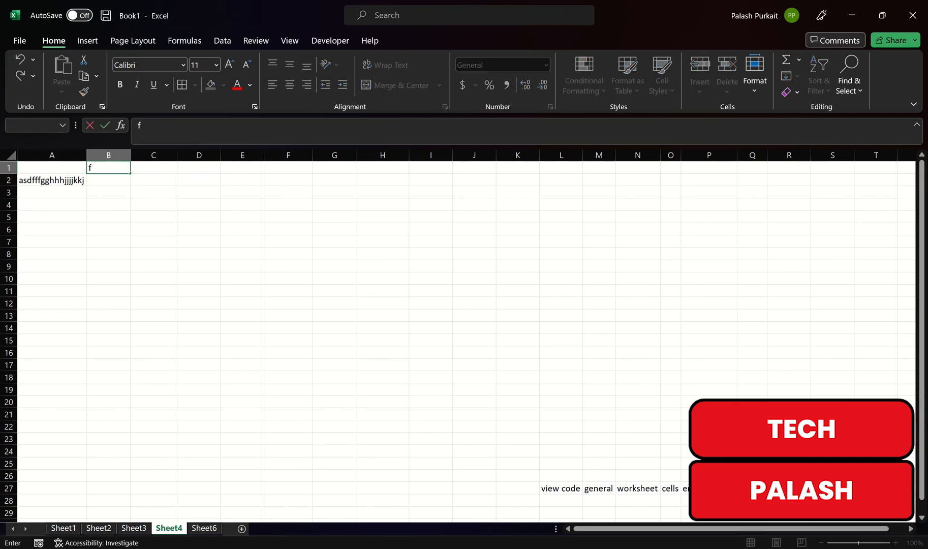
{"action": "type", "text": "ak;ljhgfgdjhklkmjnhkgfhjkl;kj"}
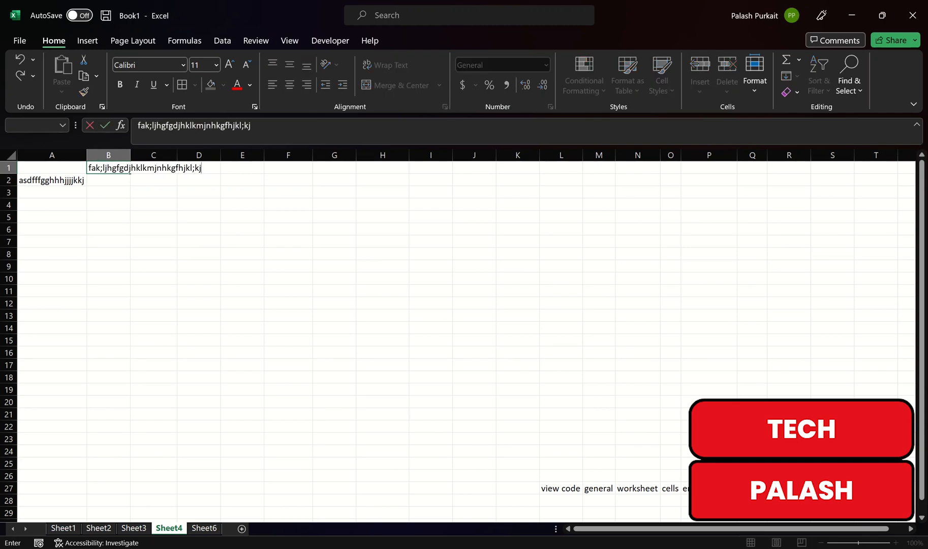
{"action": "left_click", "coordinate": [199, 267]}
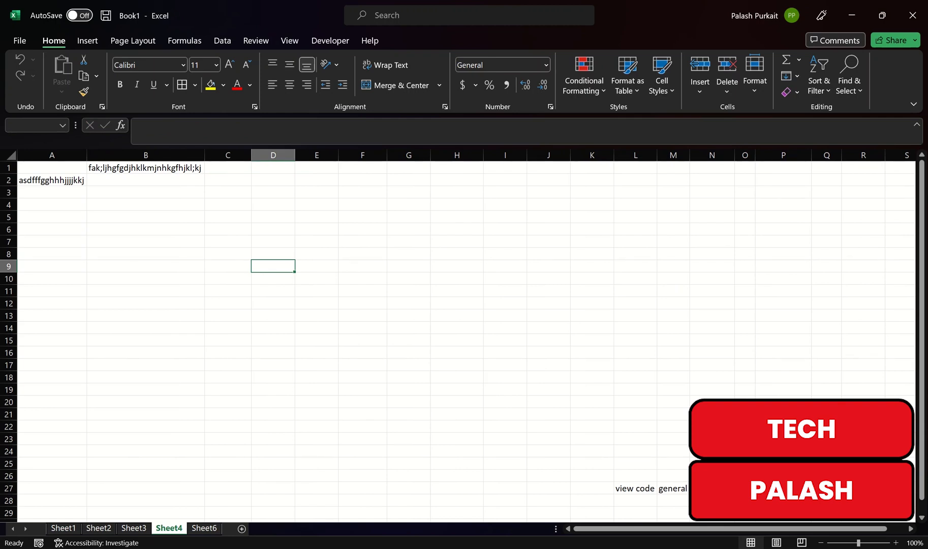
On a new worksheet, enter ffffjggjghhhhjkkllkk;lkl;;l in cell A1 and manually widen column A to fit the text
{"action": "left_click", "coordinate": [204, 528]}
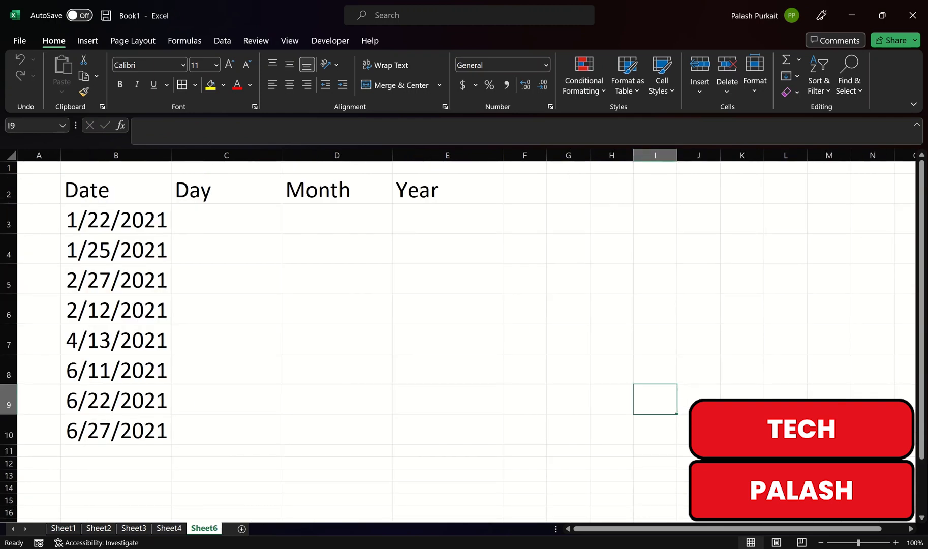
{"action": "left_click", "coordinate": [241, 528]}
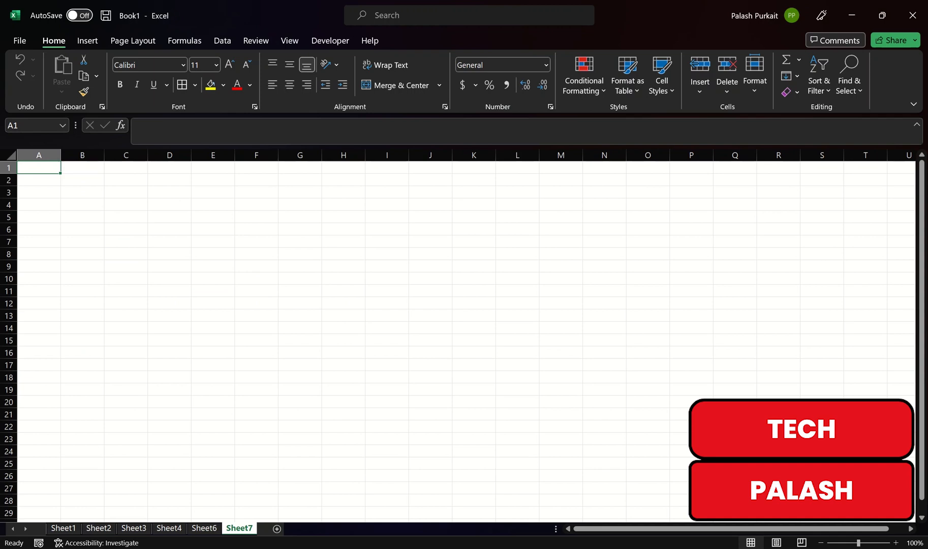
{"action": "type", "text": "ffffjggjghhhhjkkllkk;lkl;;l"}
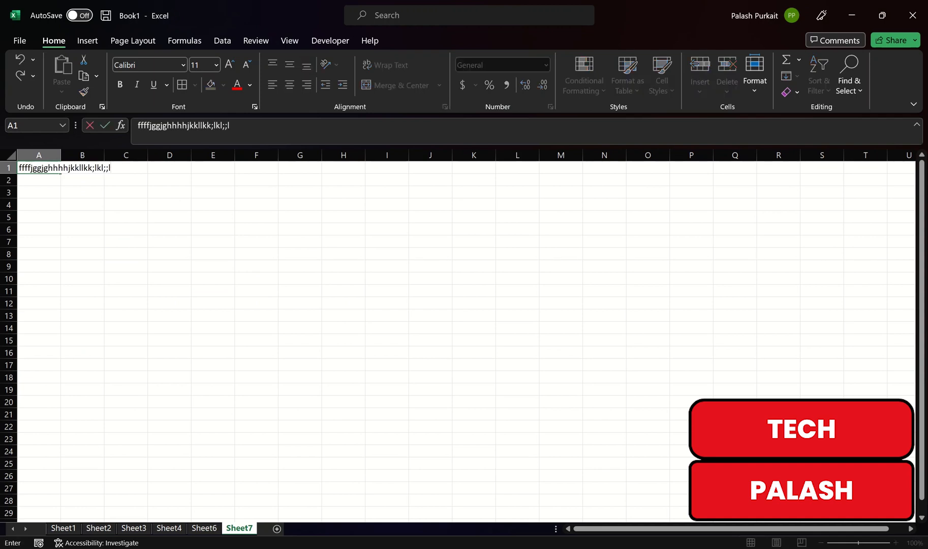
{"action": "left_click", "coordinate": [126, 242]}
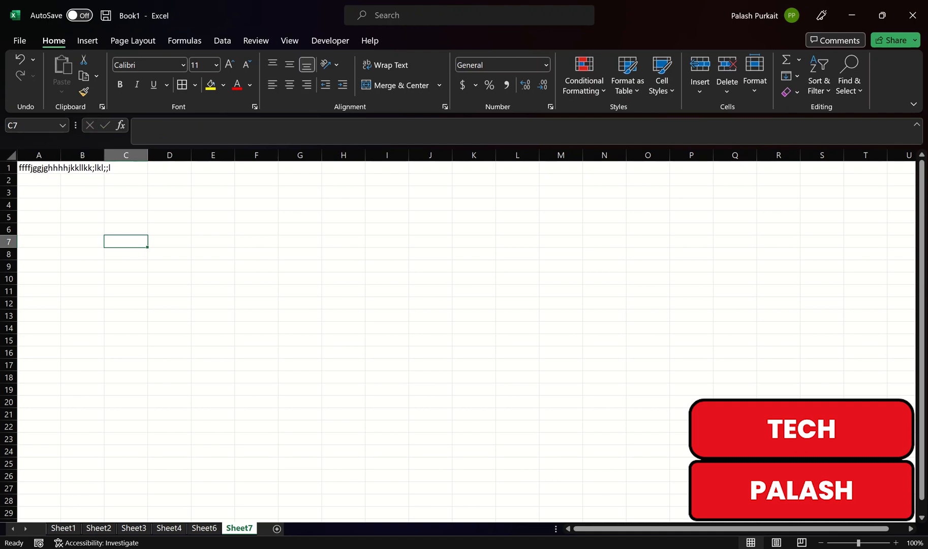
{"action": "left_click_drag", "start_coordinate": [61, 155], "coordinate": [116, 154]}
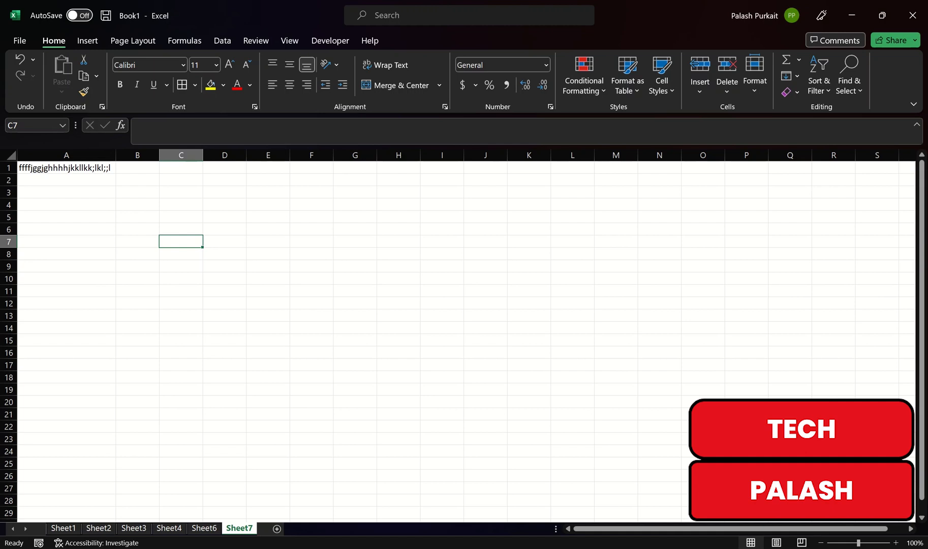
Open the new worksheet's VBA code and create a Worksheet SelectionChange event procedure
{"action": "right_click", "coordinate": [235, 529]}
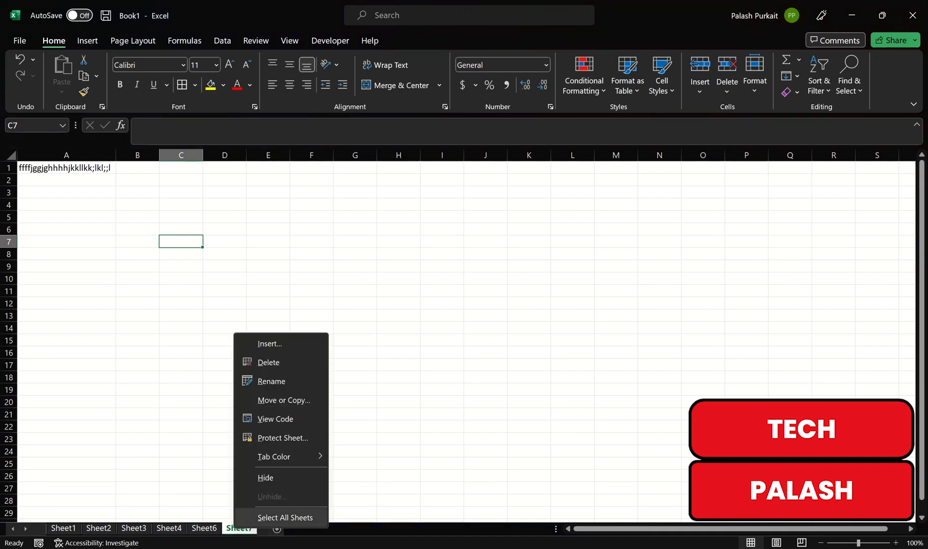
{"action": "left_click", "coordinate": [275, 418]}
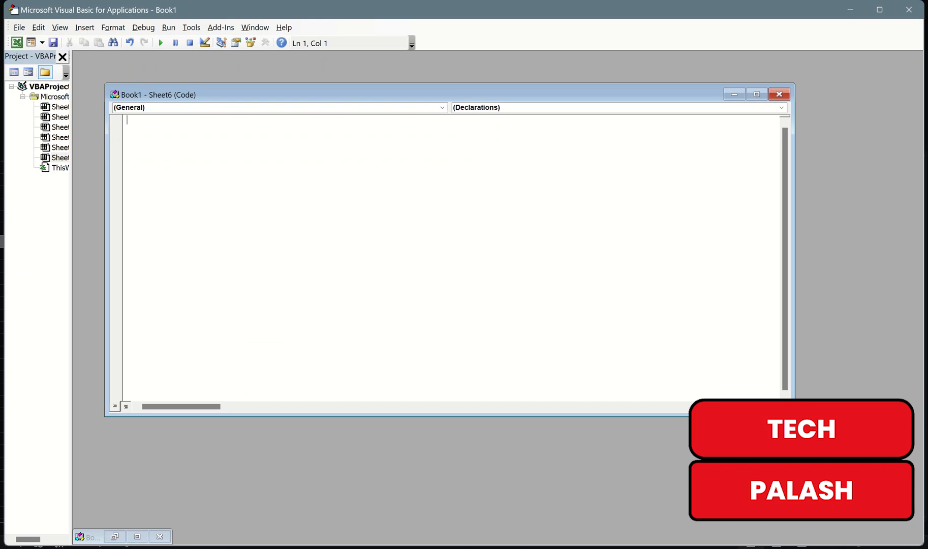
{"action": "left_click", "coordinate": [443, 107]}
{"action": "left_click", "coordinate": [280, 126]}
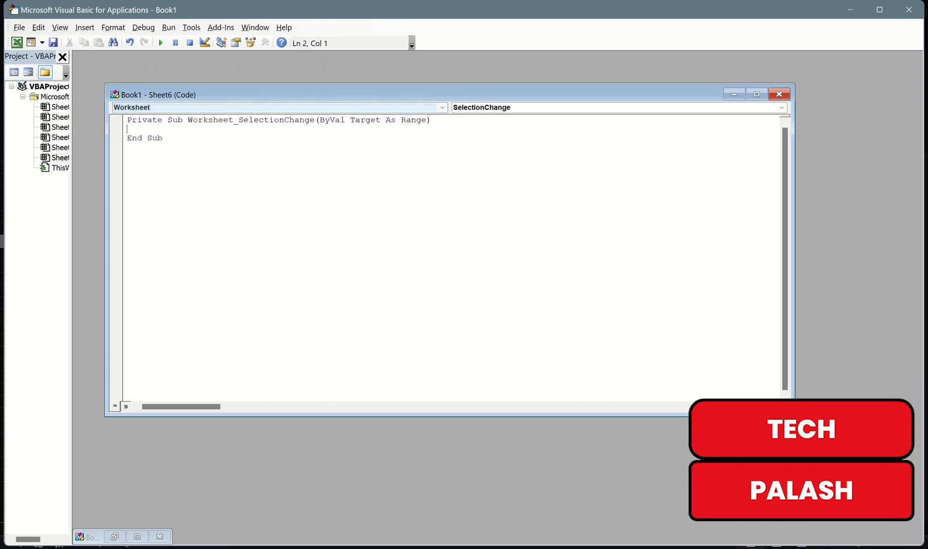
Add the line Cells.EntireColumn.AutoFit to the Worksheet_SelectionChange procedure and return to the workbook
{"action": "type", "text": "cells."}
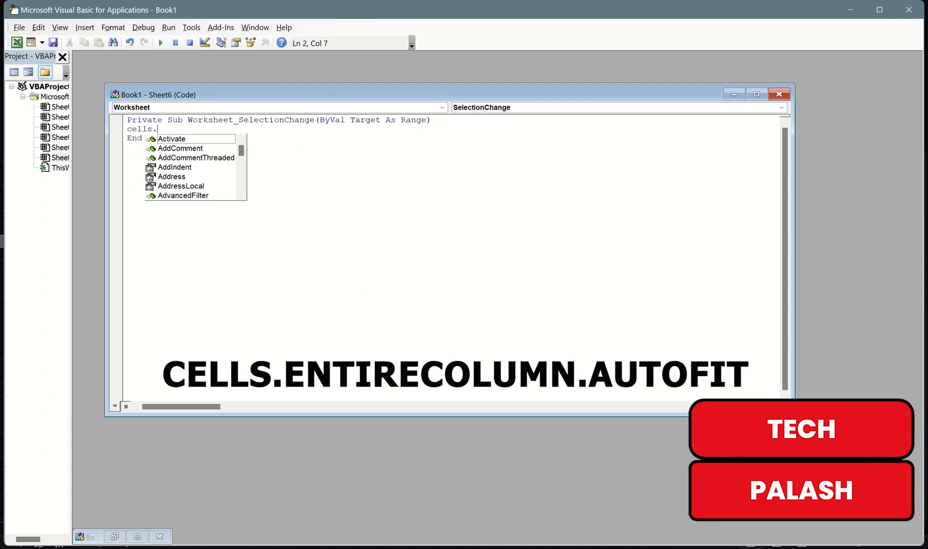
{"action": "type", "text": "entire"}
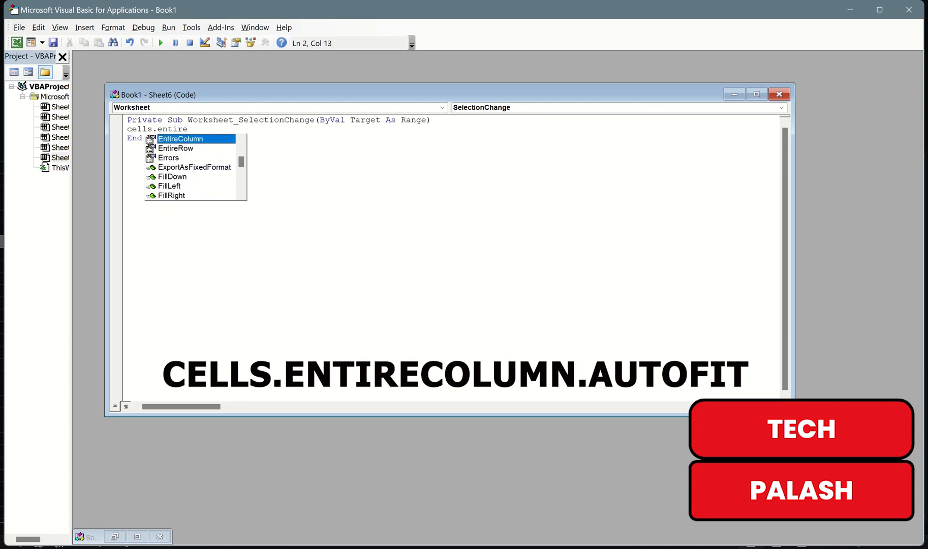
{"action": "key", "text": "Tab"}
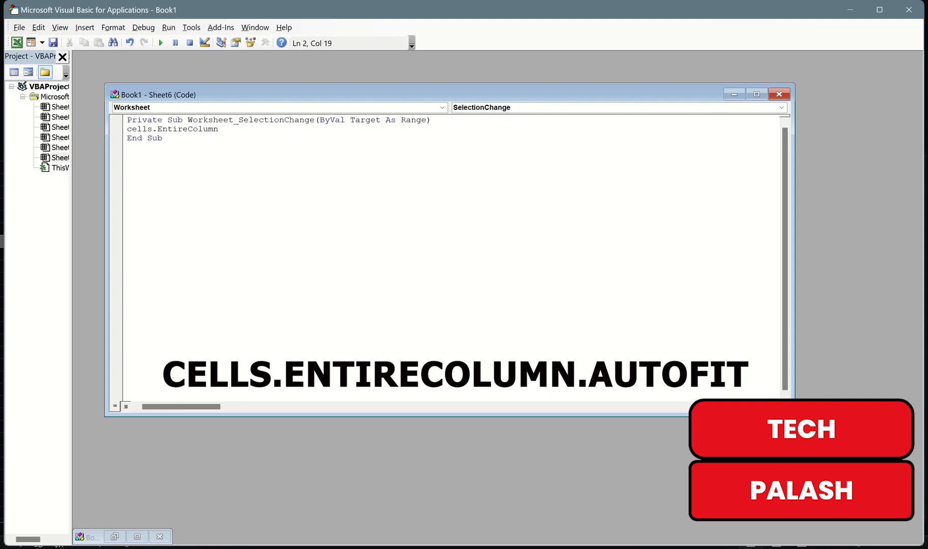
{"action": "type", "text": "."}
{"action": "type", "text": "a"}
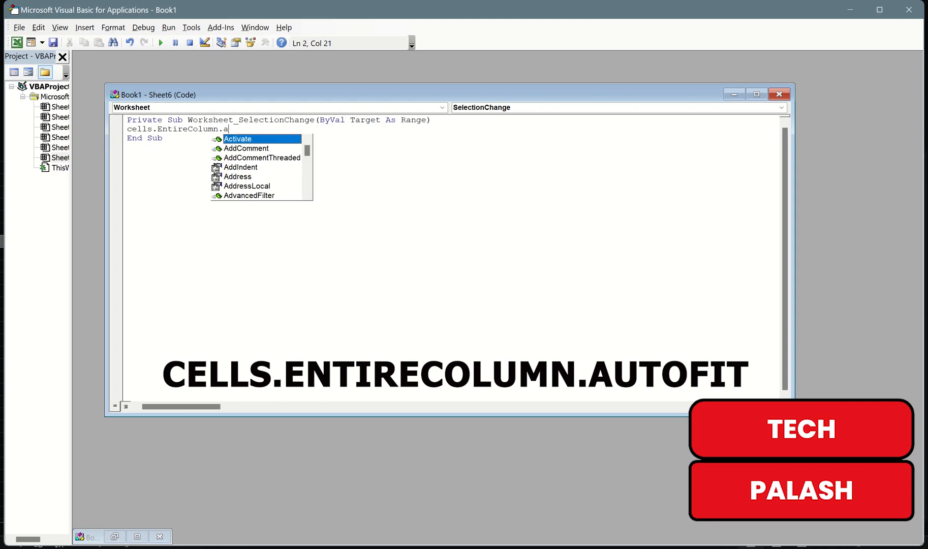
{"action": "type", "text": "utofit"}
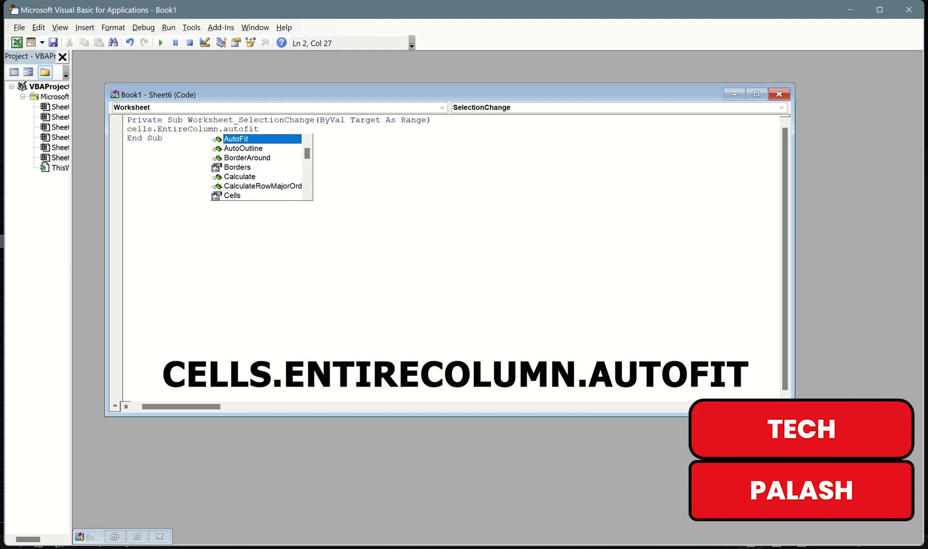
{"action": "key", "text": "Tab"}
{"action": "key", "text": "Return"}
{"action": "key", "text": "BackSpace"}
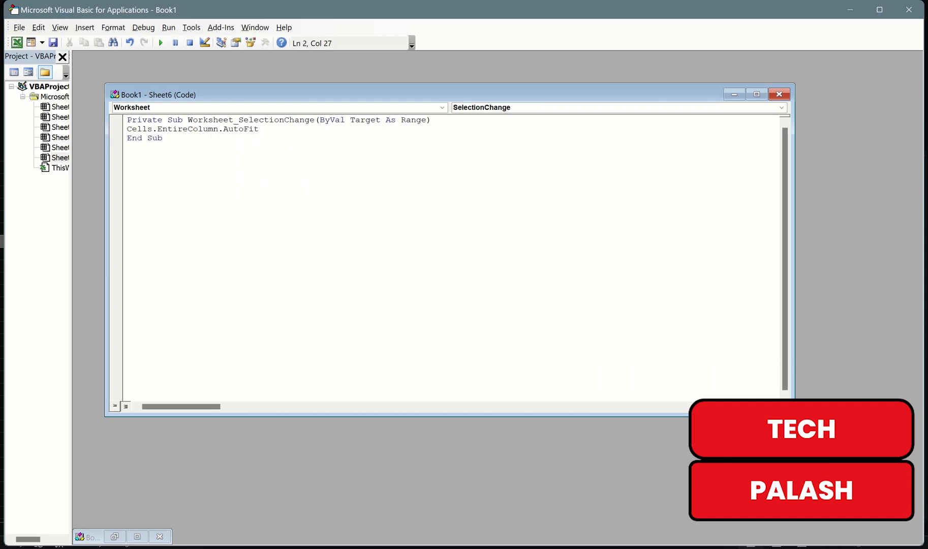
{"action": "left_click", "coordinate": [734, 94]}
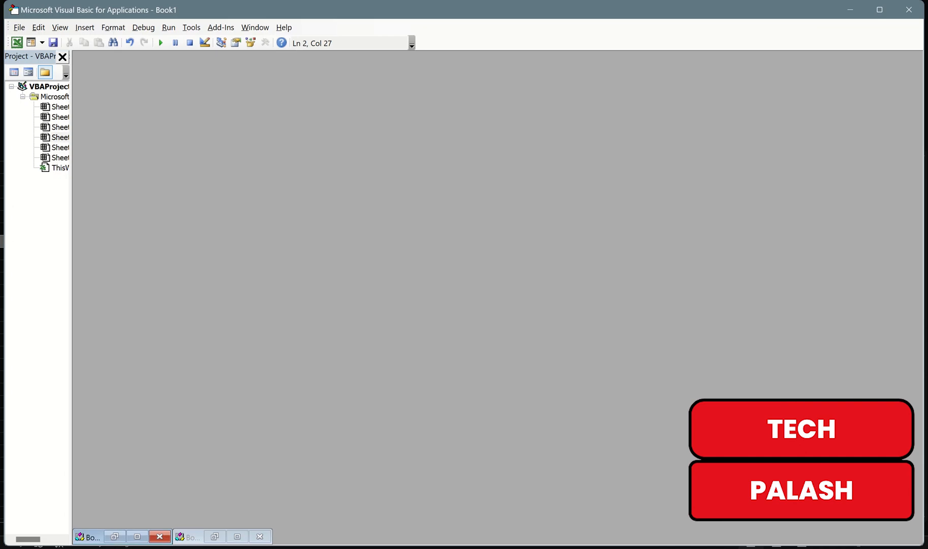
{"action": "left_click", "coordinate": [851, 10]}
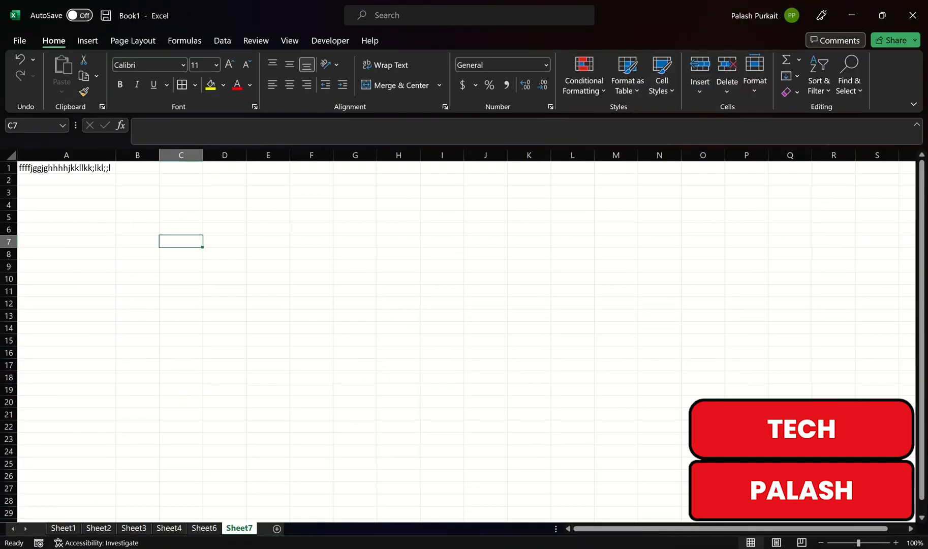
Test the autofit procedure on Sheet7 by entering tyfghjjjjjjjaftyfiygyghiuhiuhiu in cell C3 and gfjjgkjhklhkljl;kjl;kl;k in cell E7
{"action": "left_click", "coordinate": [180, 192]}
{"action": "type", "text": "tyfghj"}
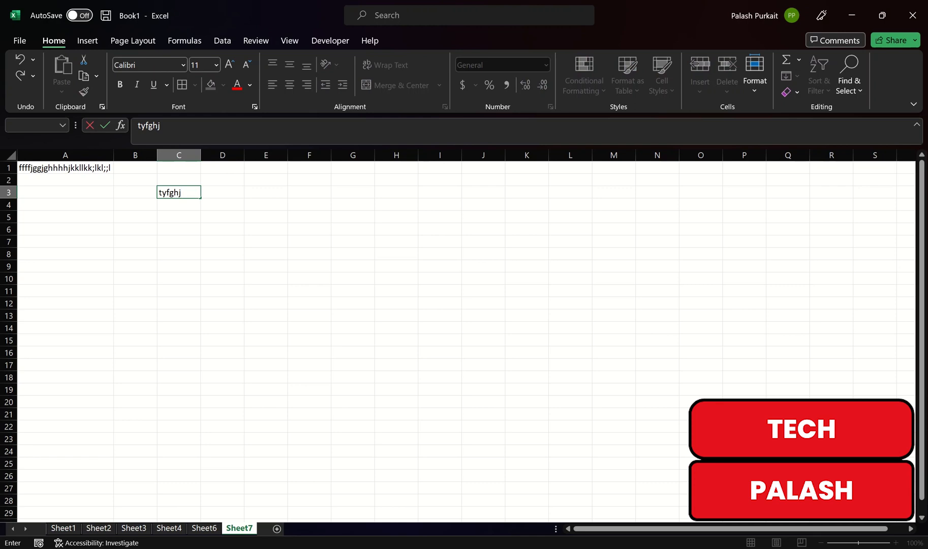
{"action": "type", "text": "jjjjjjaftyfiygyghiuhiuhiu"}
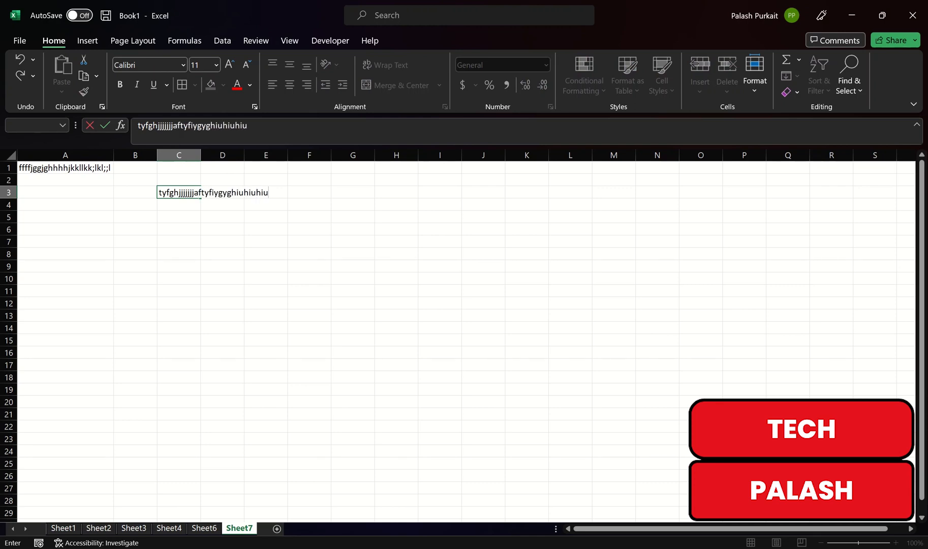
{"action": "left_click", "coordinate": [266, 304]}
{"action": "left_click", "coordinate": [337, 242]}
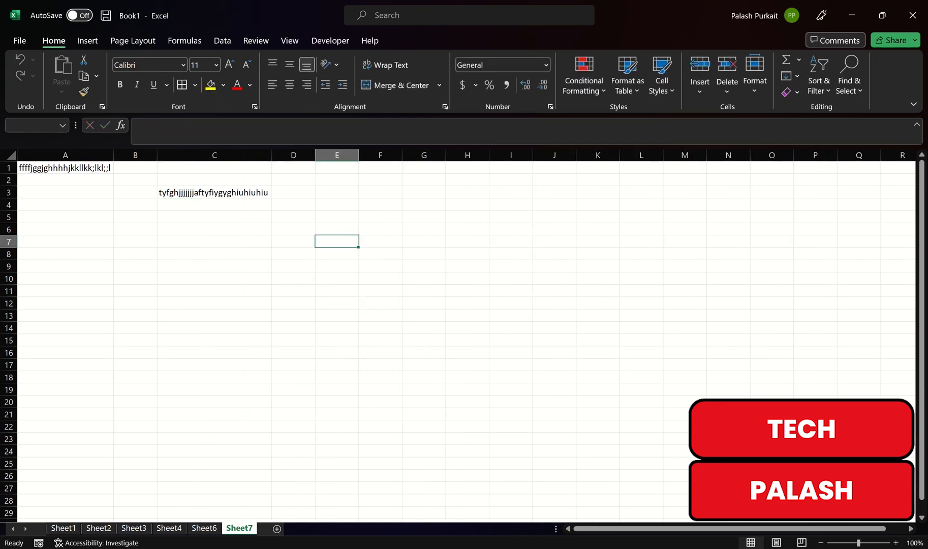
{"action": "type", "text": "gfjjgkjhklhkljl;kjl;kl;k"}
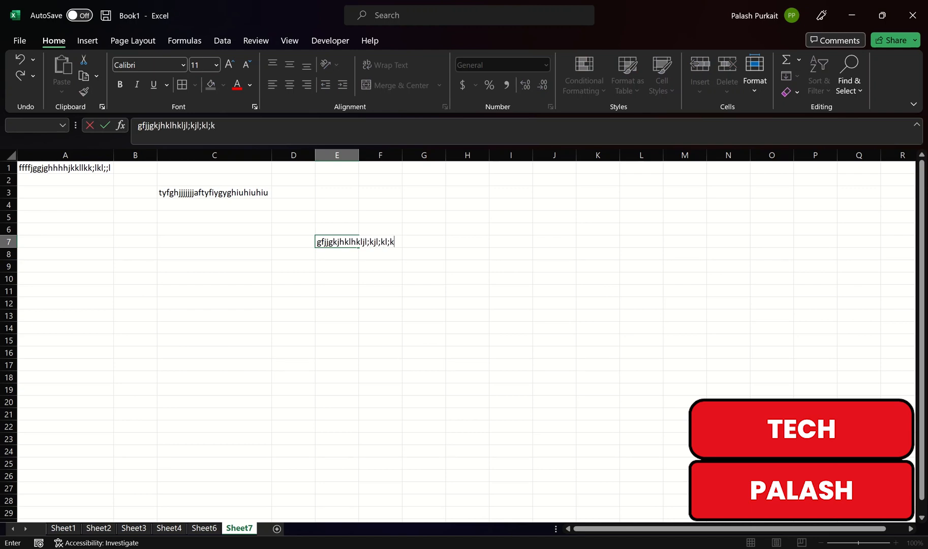
{"action": "left_click", "coordinate": [380, 291]}
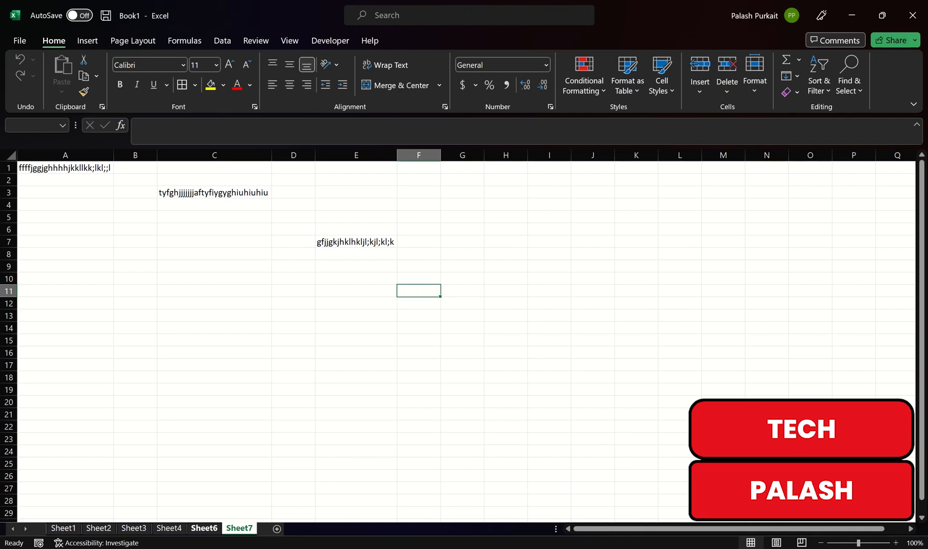
Switch to Sheet6 and examine the Date column and the Day, Month and Year columns beside it
{"action": "left_click", "coordinate": [205, 529]}
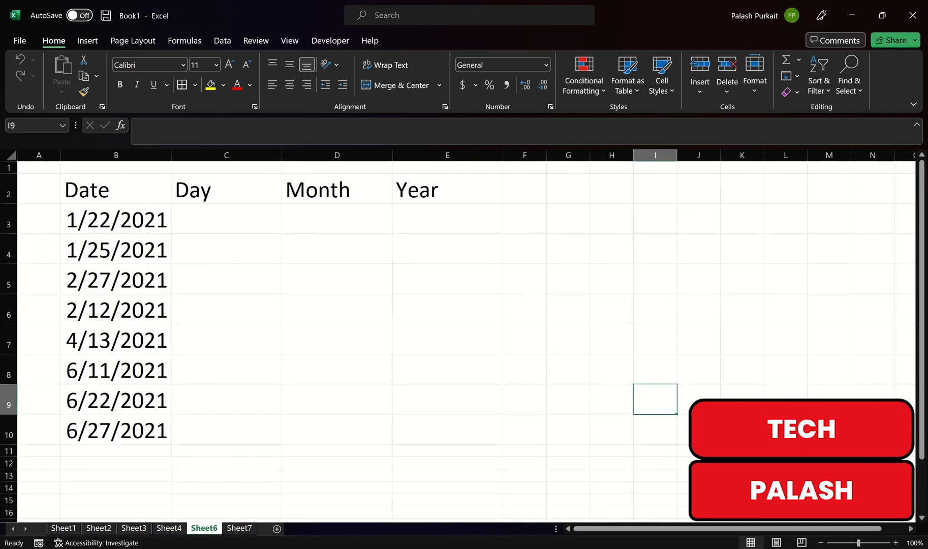
{"action": "left_click_drag", "start_coordinate": [116, 219], "coordinate": [116, 431]}
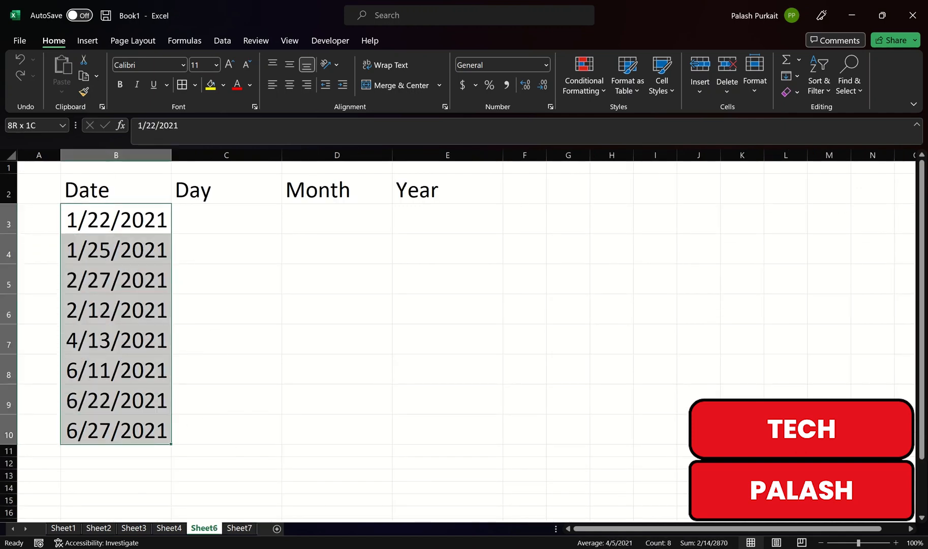
{"action": "left_click", "coordinate": [226, 339]}
{"action": "left_click", "coordinate": [227, 220]}
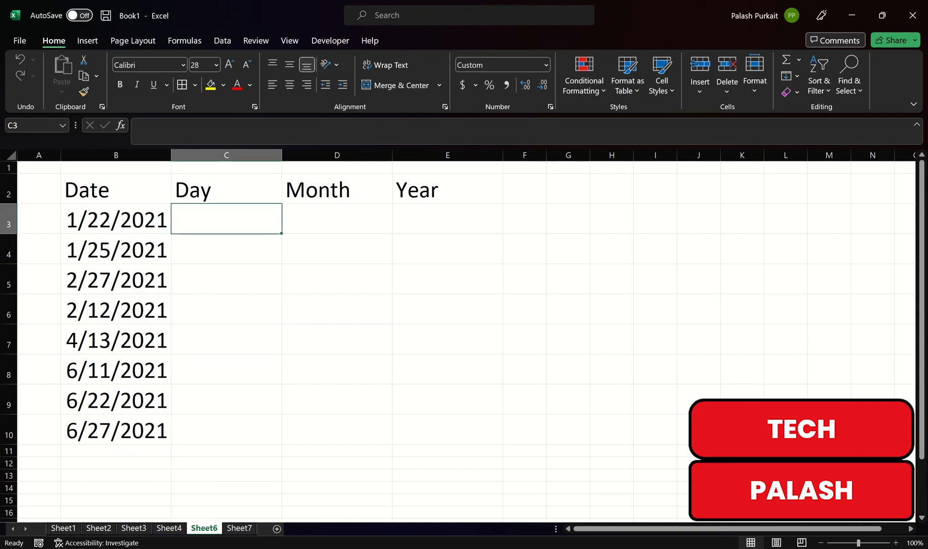
{"action": "left_click", "coordinate": [338, 219]}
{"action": "left_click", "coordinate": [447, 220]}
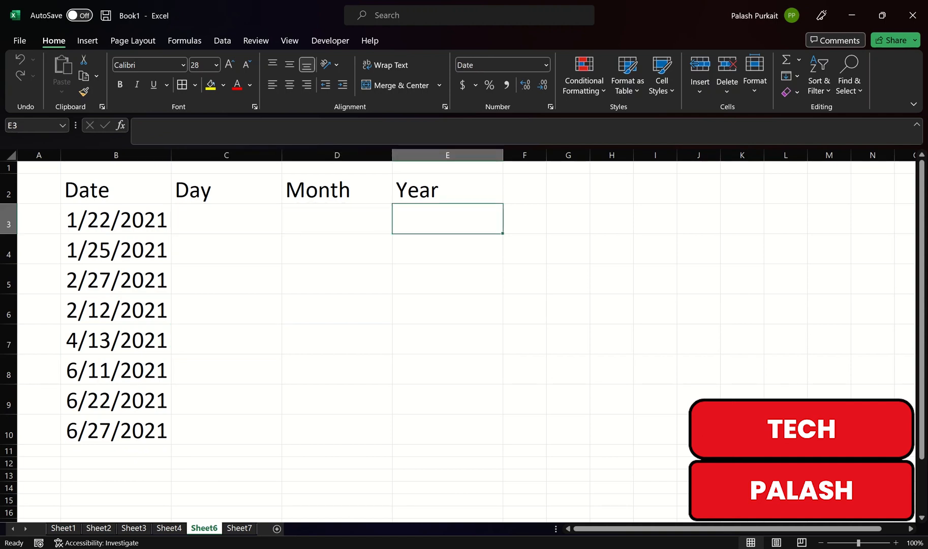
{"action": "left_click", "coordinate": [227, 219]}
{"action": "left_click", "coordinate": [337, 219]}
{"action": "left_click", "coordinate": [447, 219]}
{"action": "left_click", "coordinate": [116, 219]}
{"action": "left_click", "coordinate": [226, 220]}
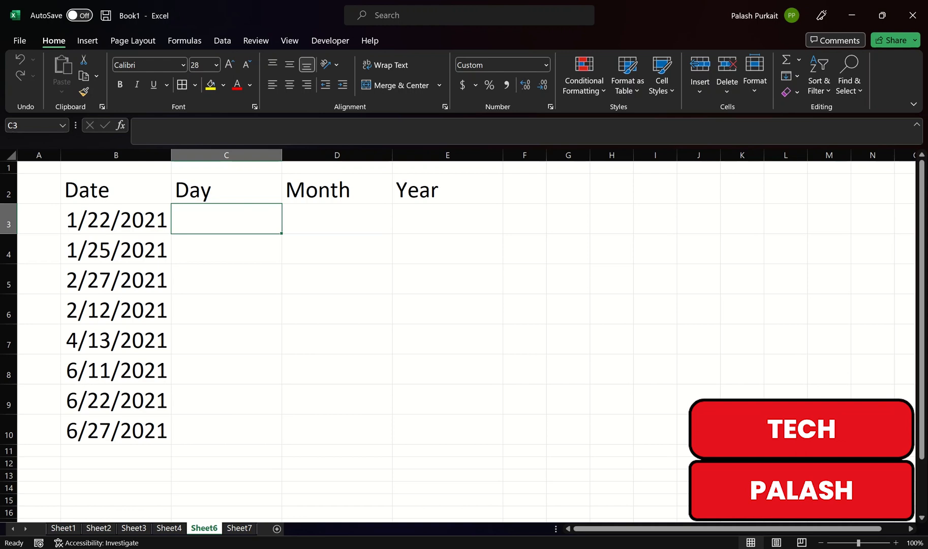
Copy the dates in B3:B10 into the Day, Month and Year columns, range C3:E10
{"action": "left_click_drag", "start_coordinate": [117, 220], "coordinate": [116, 431]}
{"action": "right_click", "coordinate": [114, 427]}
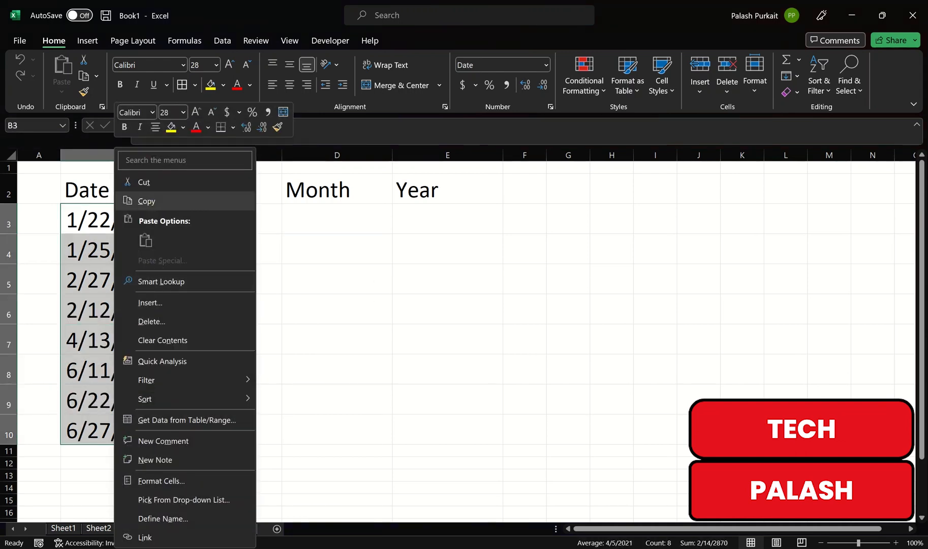
{"action": "left_click", "coordinate": [213, 201]}
{"action": "left_click_drag", "start_coordinate": [218, 218], "coordinate": [448, 429]}
{"action": "key", "text": "ctrl+v"}
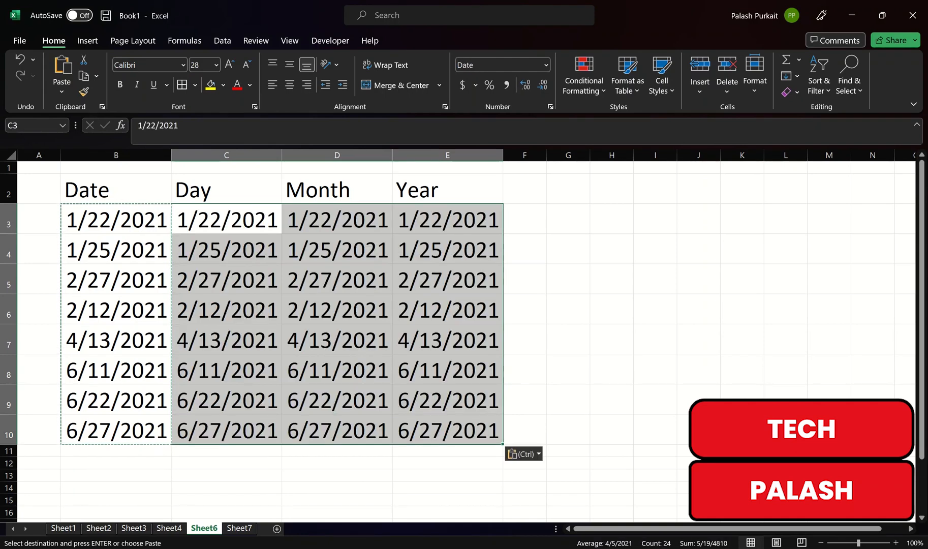
{"action": "left_click", "coordinate": [569, 400]}
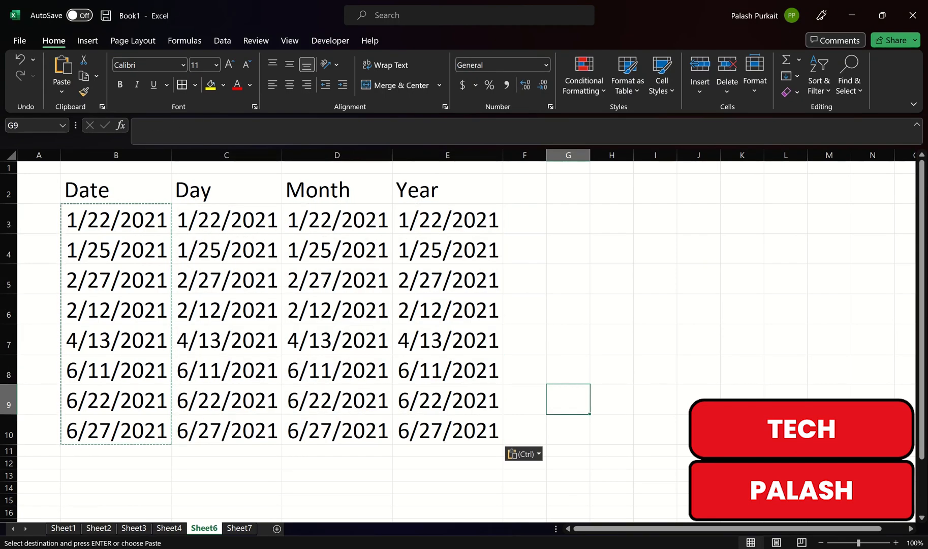
Apply the custom number format dddd to the Day column dates in C3:C10
{"action": "left_click_drag", "start_coordinate": [227, 219], "coordinate": [227, 429]}
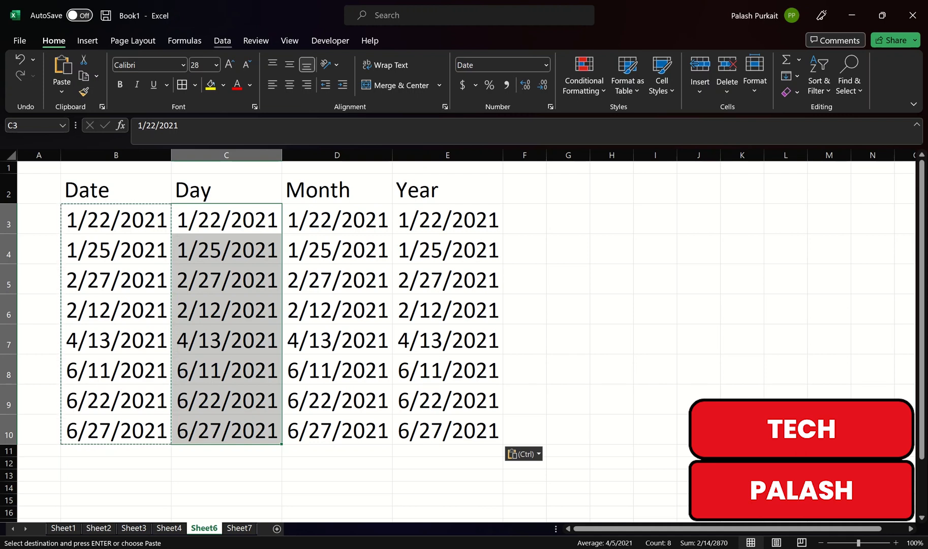
{"action": "key", "text": "ctrl+1"}
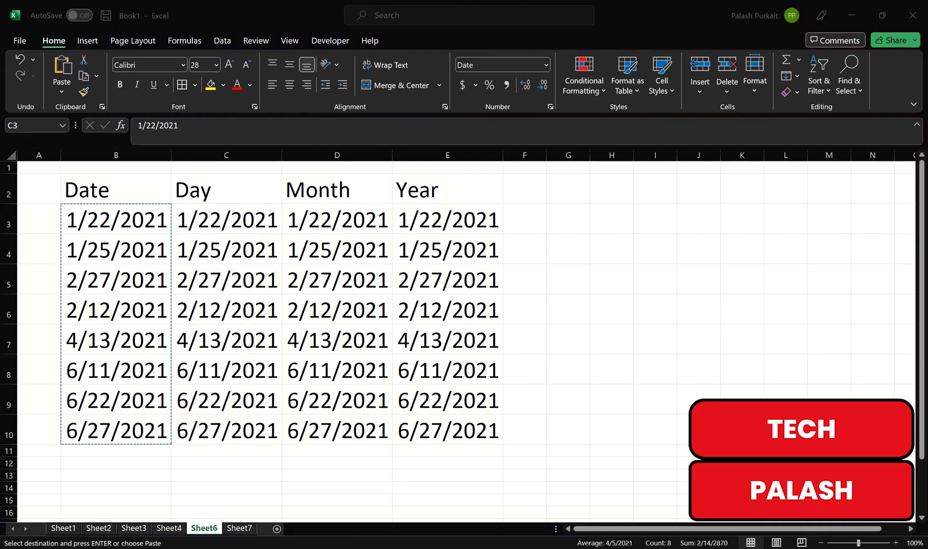
{"action": "key", "text": "alt+Tab"}
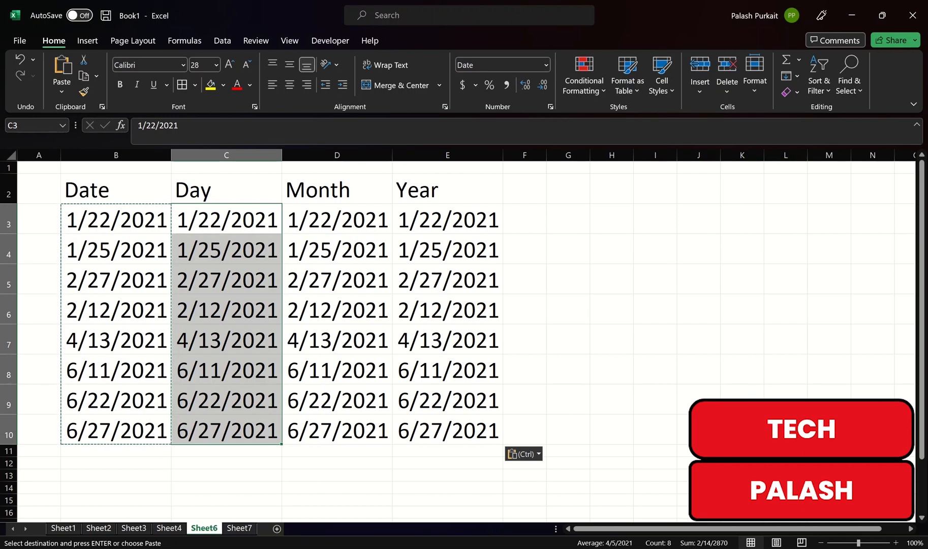
{"action": "key", "text": "ctrl+1"}
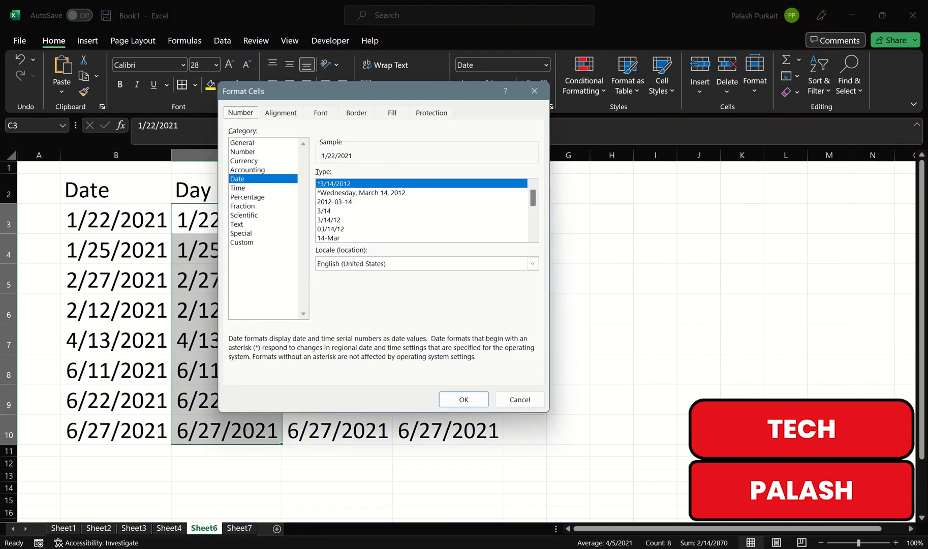
{"action": "left_click", "coordinate": [242, 242]}
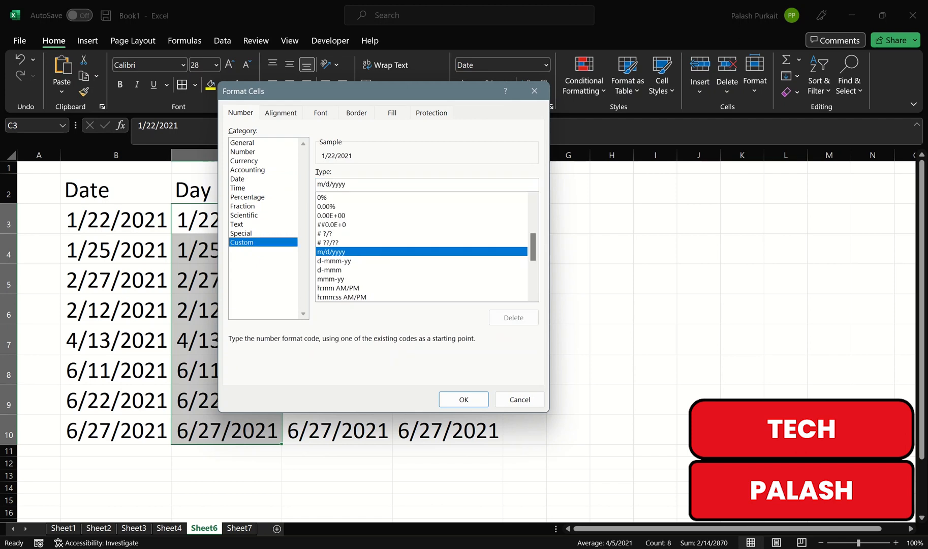
{"action": "left_click_drag", "start_coordinate": [346, 184], "coordinate": [317, 185]}
{"action": "type", "text": "dddd"}
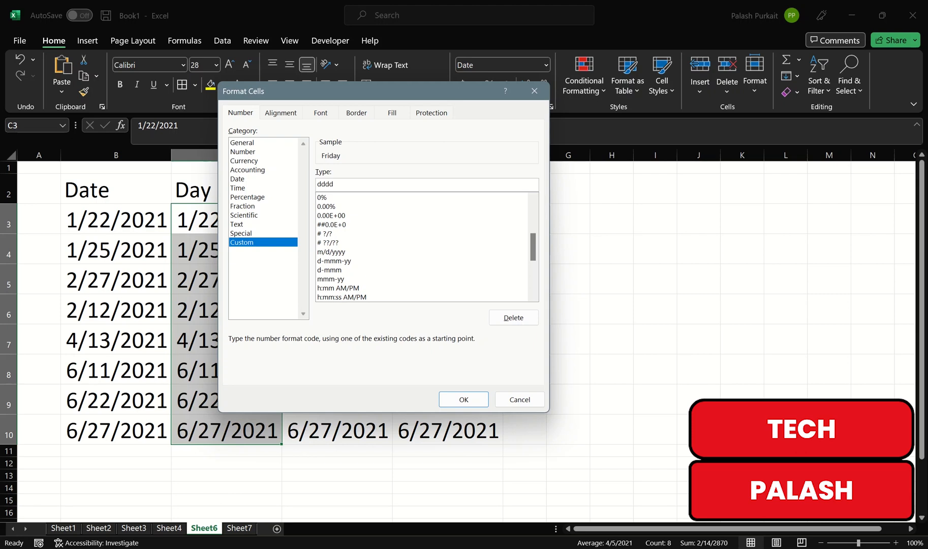
{"action": "left_click", "coordinate": [464, 400]}
{"action": "left_click", "coordinate": [226, 249]}
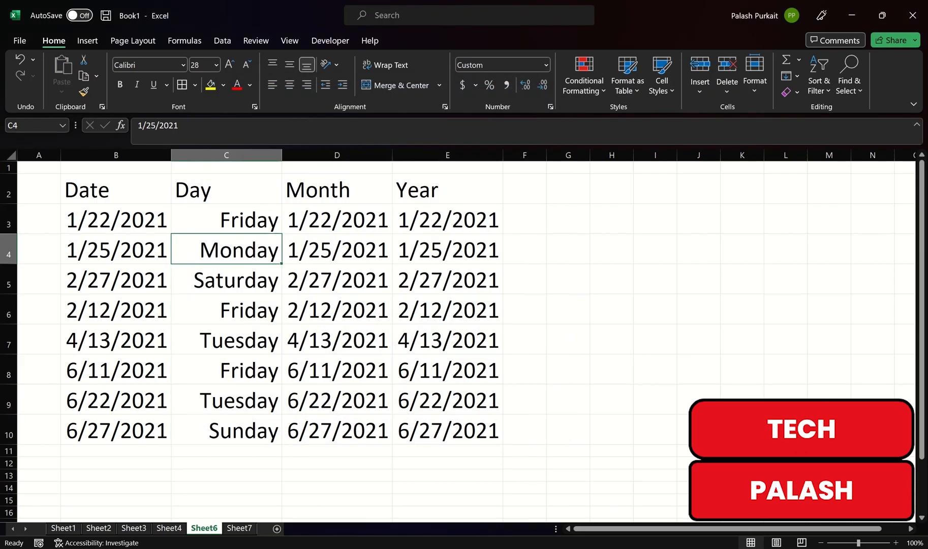
Apply the custom number format mmmm to the Month column dates in D3:D10
{"action": "left_click_drag", "start_coordinate": [337, 219], "coordinate": [337, 431]}
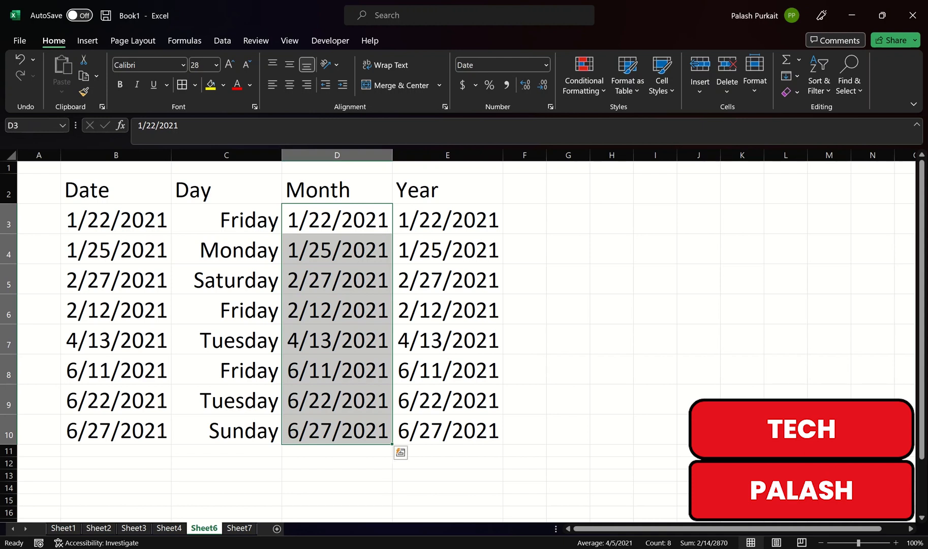
{"action": "key", "text": "ctrl+1"}
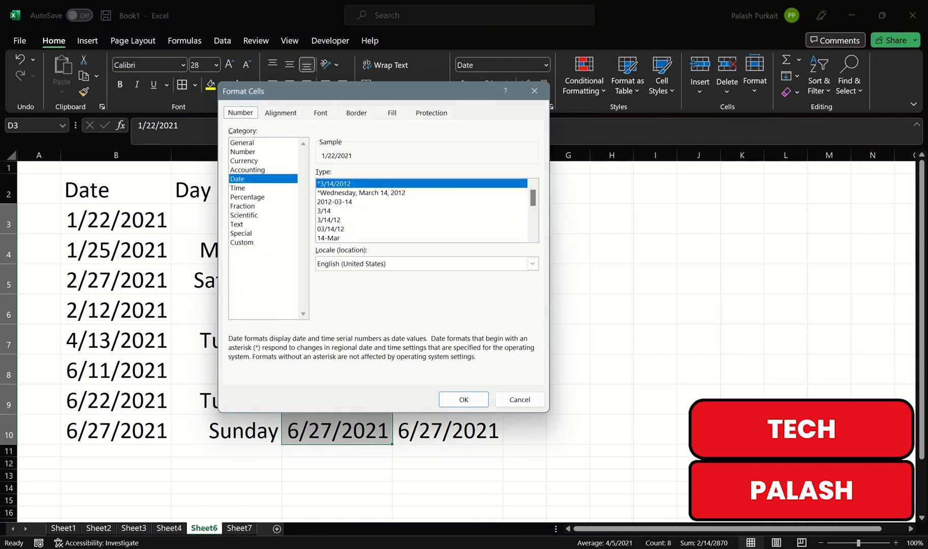
{"action": "left_click", "coordinate": [242, 242]}
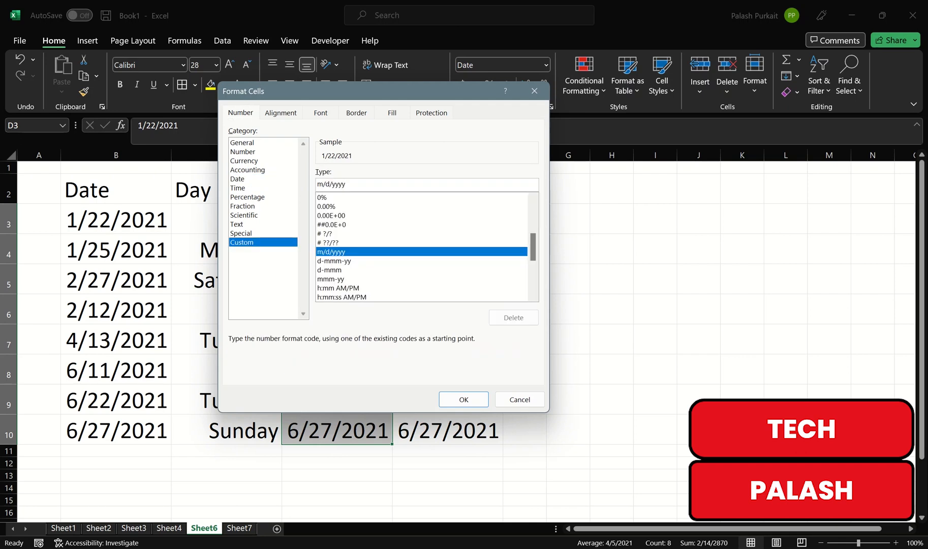
{"action": "key", "text": "Tab"}
{"action": "type", "text": "mmmm"}
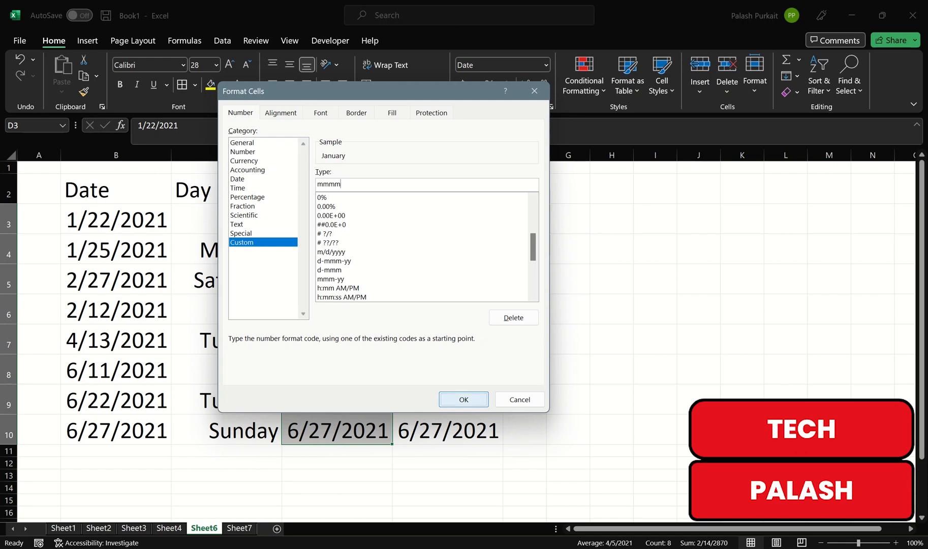
{"action": "key", "text": "Return"}
Apply the custom number format yyyy to the Year column dates in E3:E10
{"action": "left_click_drag", "start_coordinate": [447, 220], "coordinate": [448, 430]}
{"action": "key", "text": "ctrl+1"}
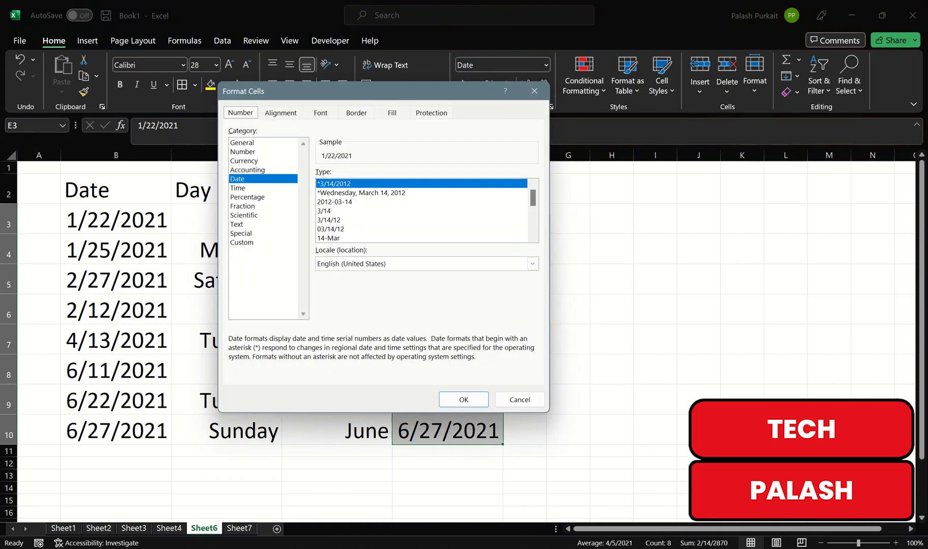
{"action": "left_click", "coordinate": [242, 242]}
{"action": "double_click", "coordinate": [331, 184]}
{"action": "type", "text": "yyyy"}
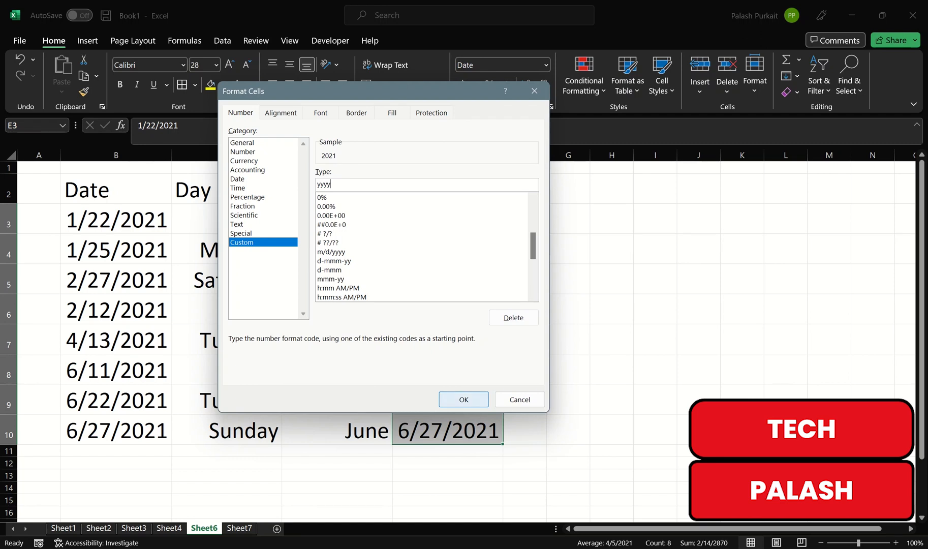
{"action": "left_click", "coordinate": [464, 400]}
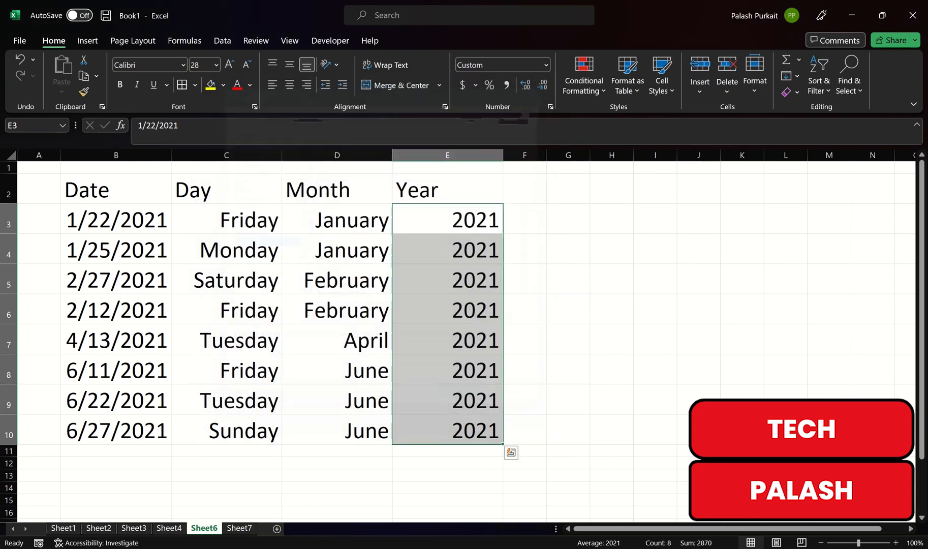